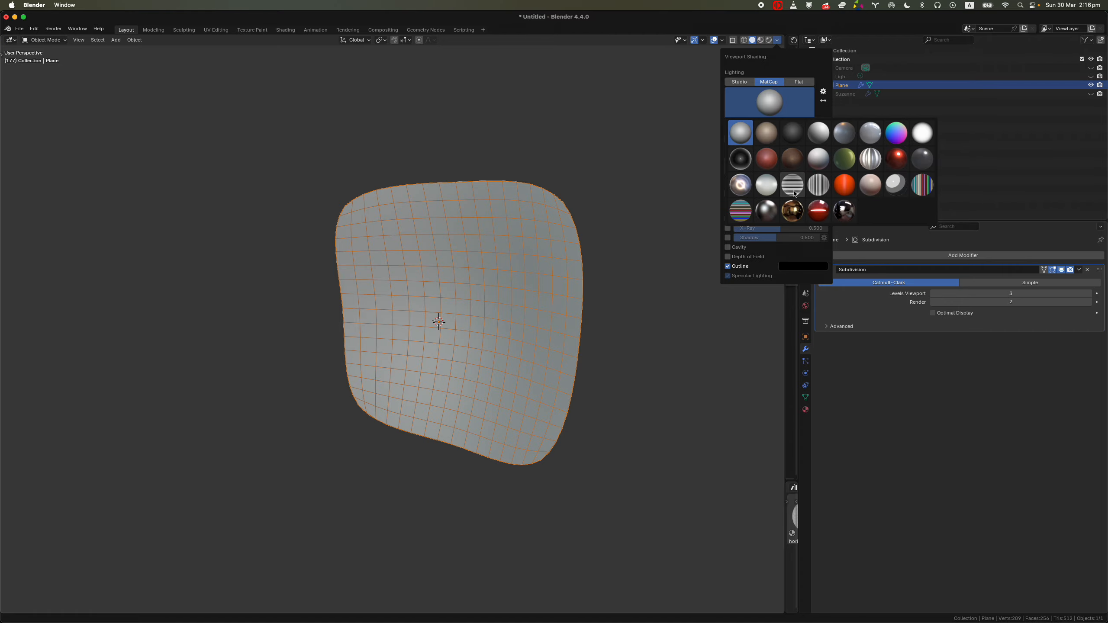
Set the viewport's MatCap to the multicoloured horizontal stripes for viewing the curved plane.
mouse_move(562, 303)
middle_down()
mouse_move(436, 304)
mouse_move(539, 316)
mouse_move(567, 292)
middle_up()
click(777, 40)
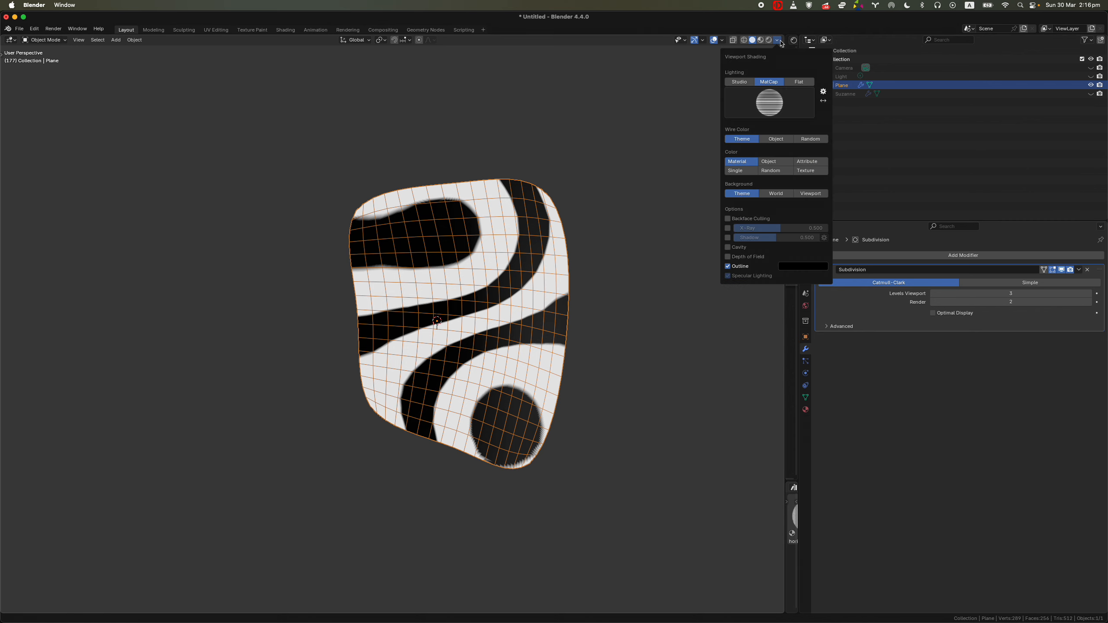
click(771, 107)
click(741, 211)
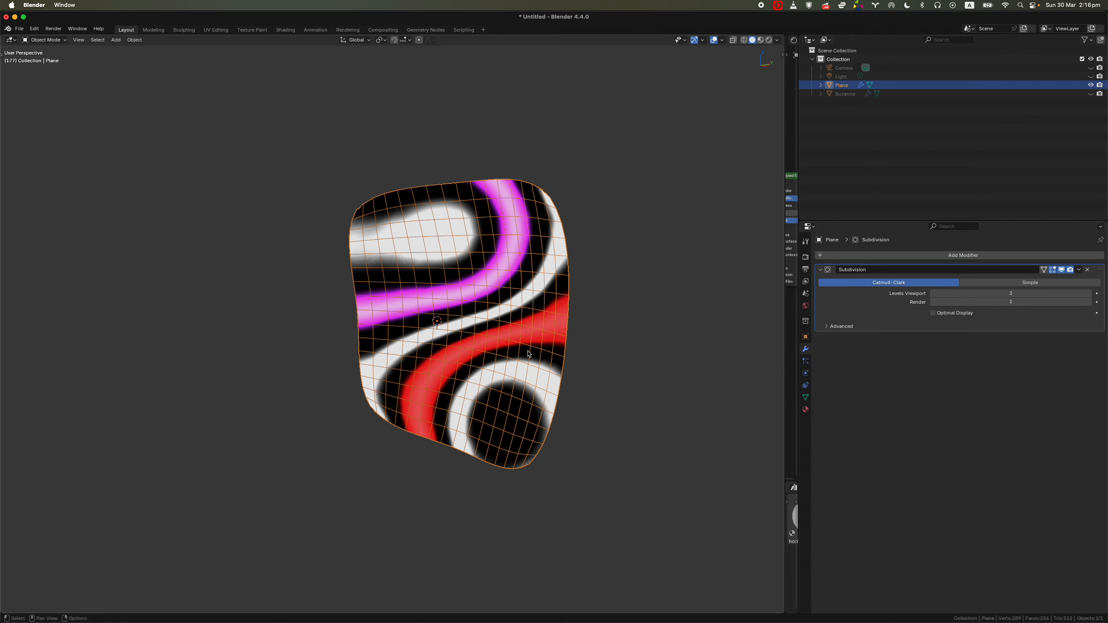
Switch the viewport's MatCap to the glossy red sphere with the white highlight band and check the plane's reflections.
click(777, 40)
click(783, 94)
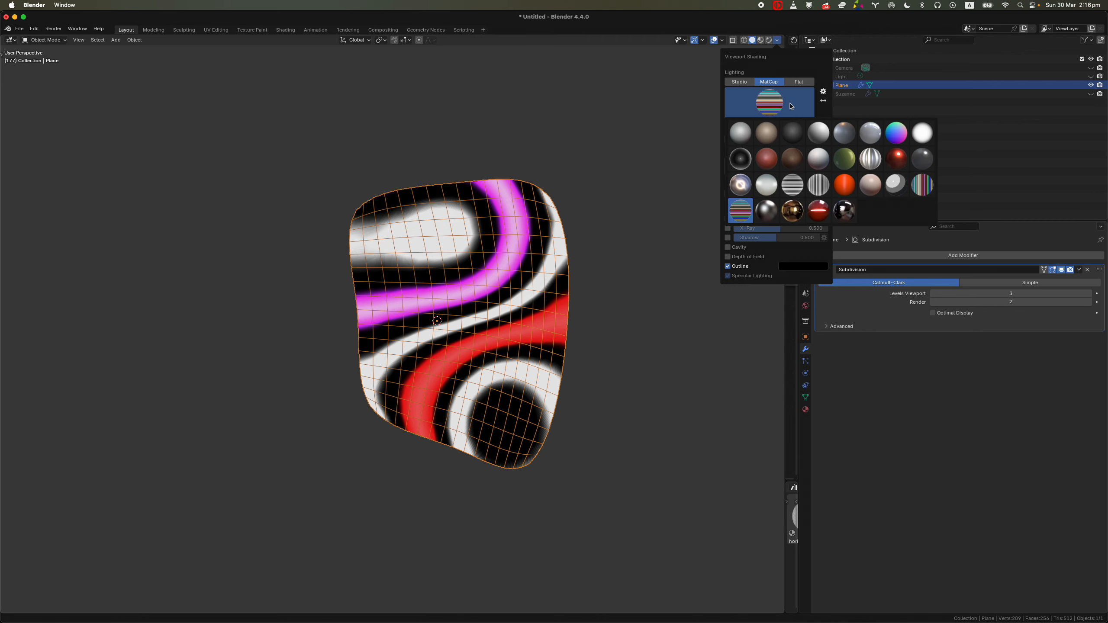
click(823, 219)
mouse_move(470, 354)
middle_down()
mouse_move(492, 334)
mouse_move(483, 335)
mouse_move(506, 344)
mouse_move(505, 367)
mouse_move(505, 346)
mouse_move(487, 376)
middle_up()
Apply the black-and-white horizontal stripes MatCap and inspect how the stripes flow across the plane from several angles.
click(777, 40)
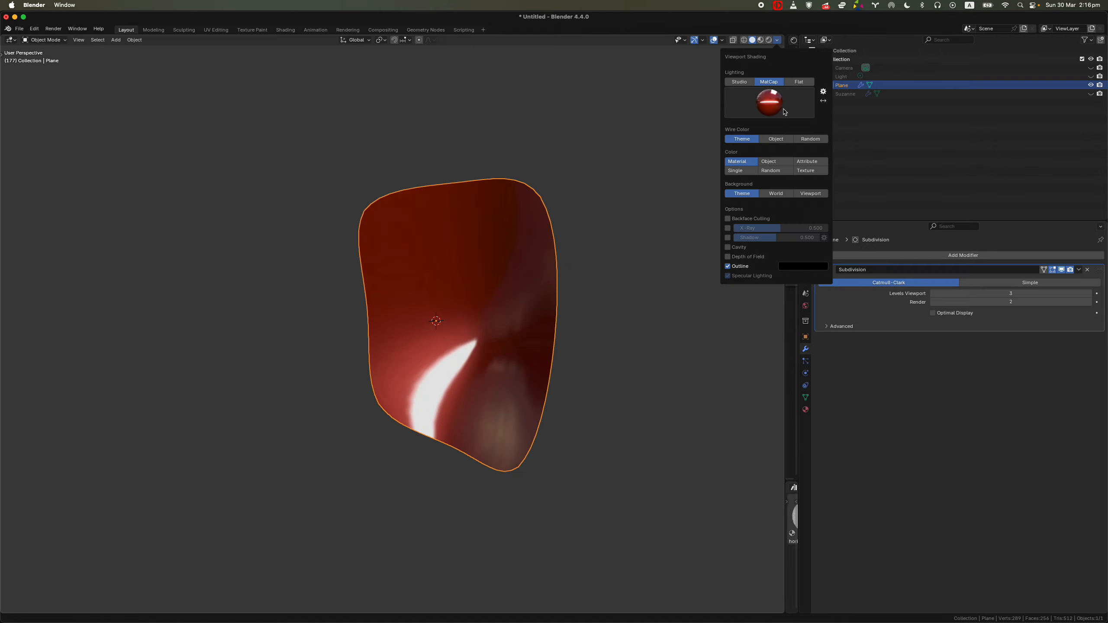
click(764, 89)
click(792, 185)
scroll(437, 378, up, 6)
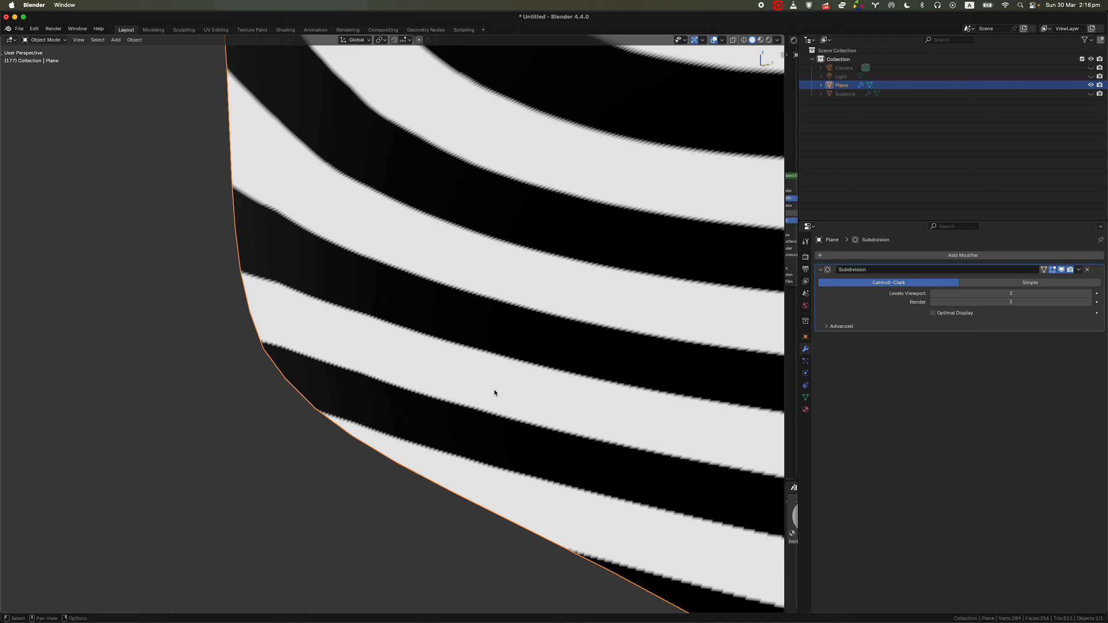
scroll(568, 326, down, 5)
middle_drag(584, 311, 469, 339)
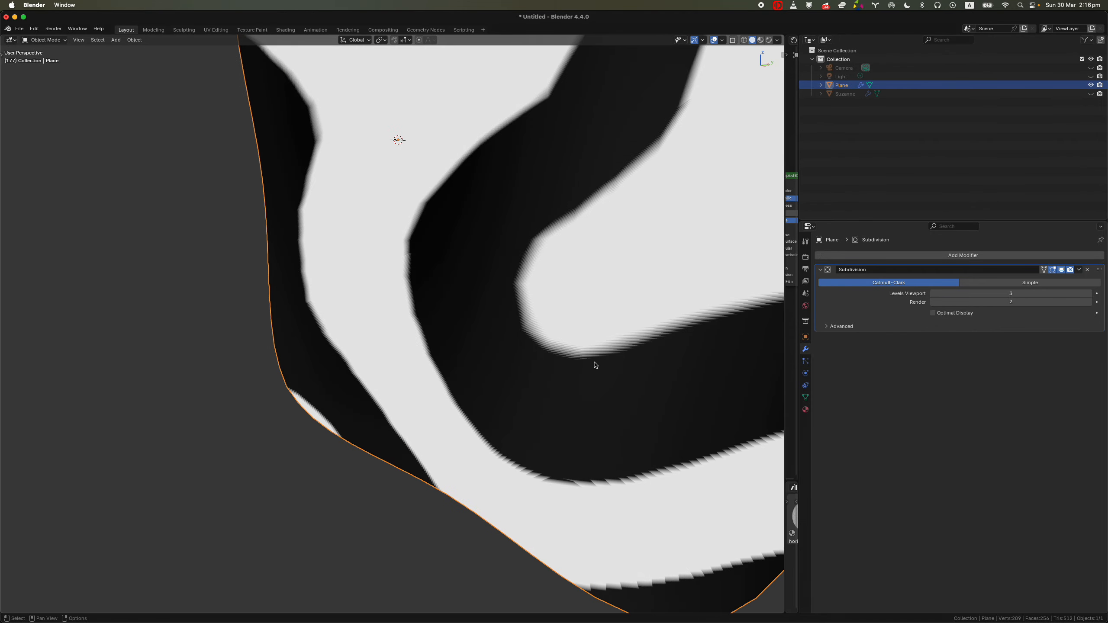
scroll(596, 365, down, 5)
shift+middle_drag(581, 324, 562, 379)
middle_drag(561, 379, 632, 304)
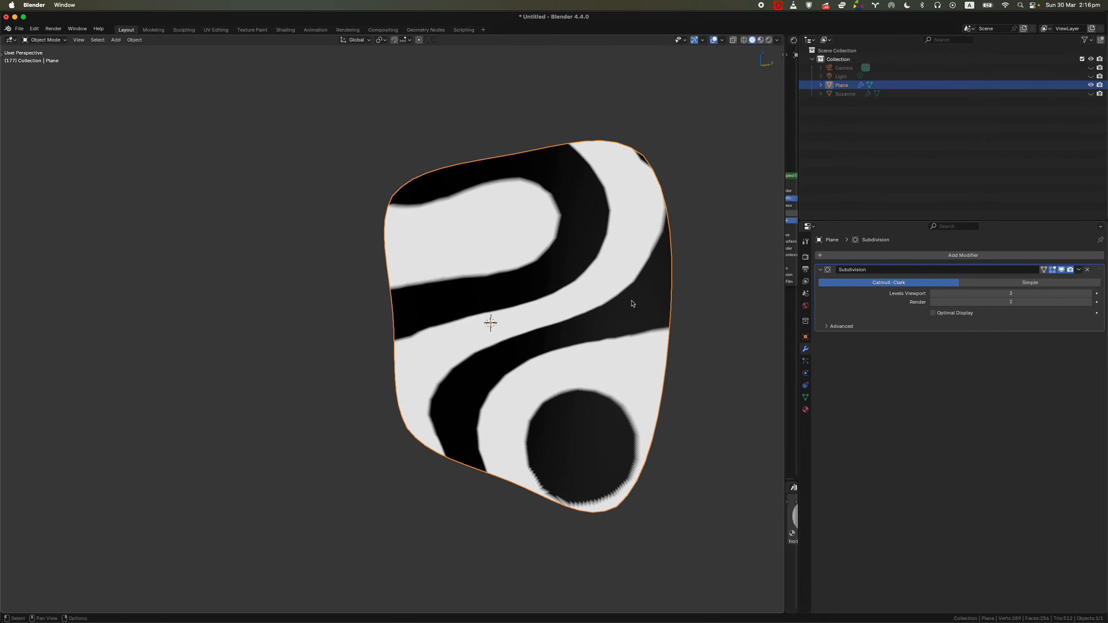
Switch the viewport to Material Preview shading, widen the shader editor beside it, and shrink the asset browser beneath the node graph.
click(760, 41)
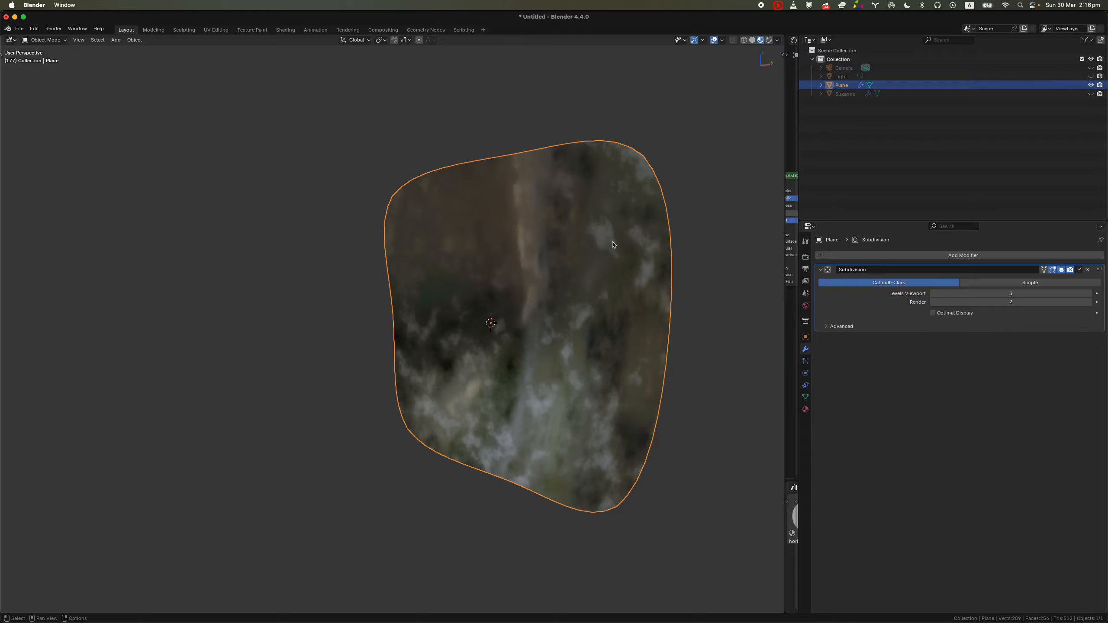
middle_drag(522, 378, 549, 375)
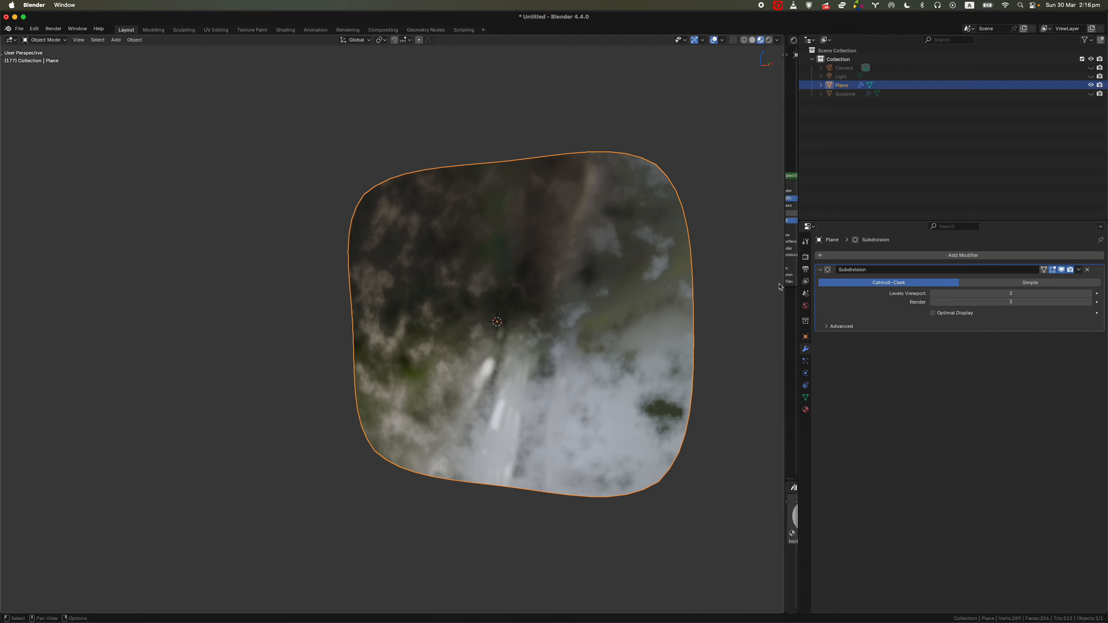
drag(784, 323, 635, 335)
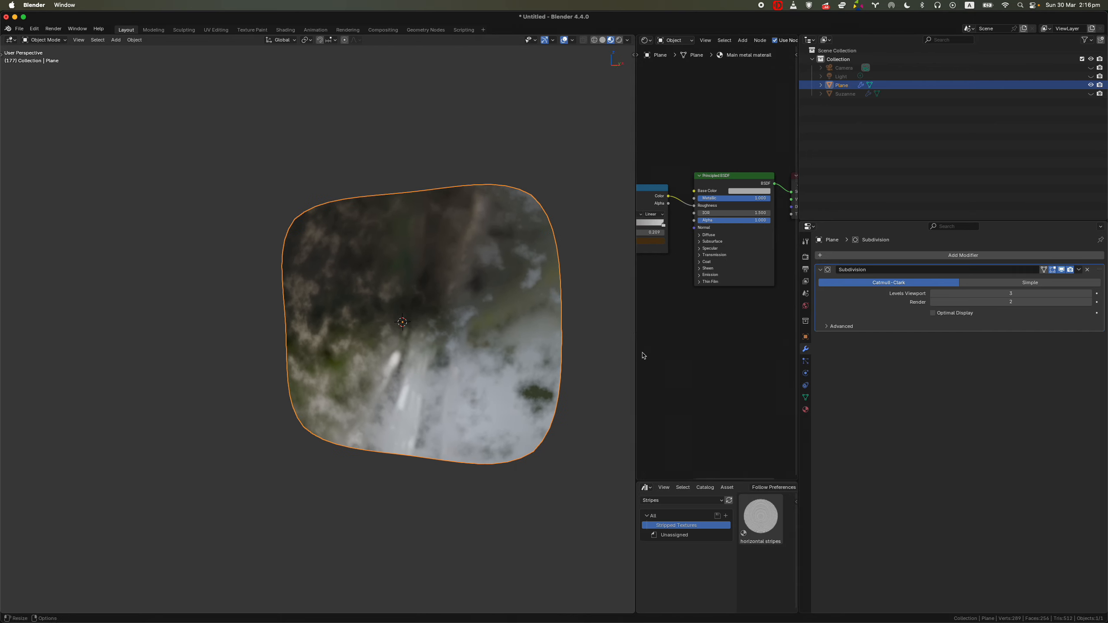
drag(753, 482, 742, 594)
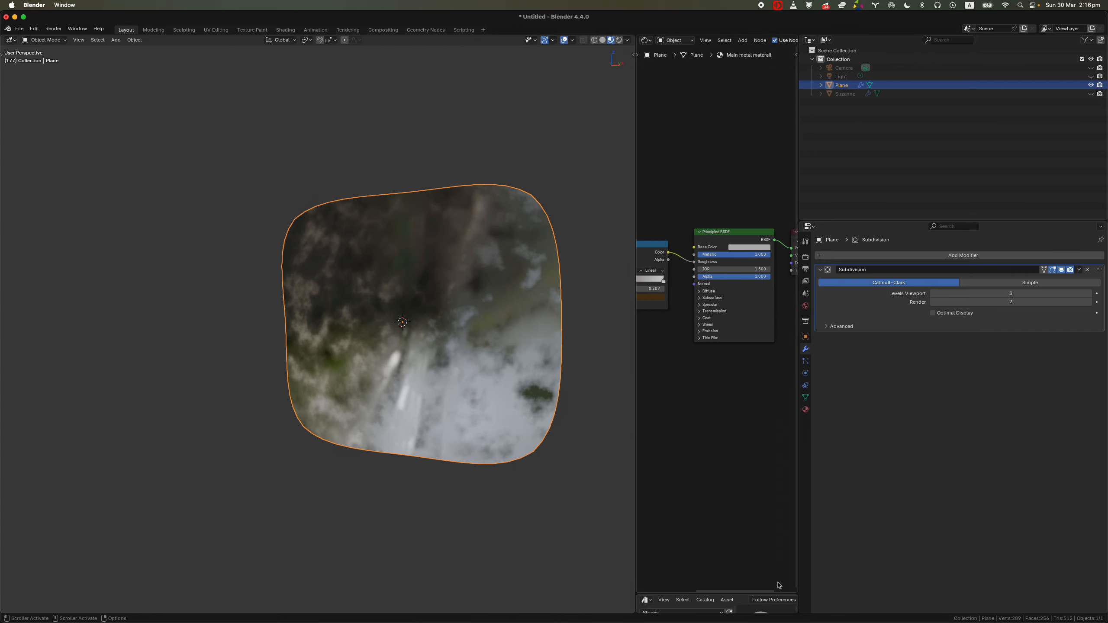
drag(635, 314, 488, 306)
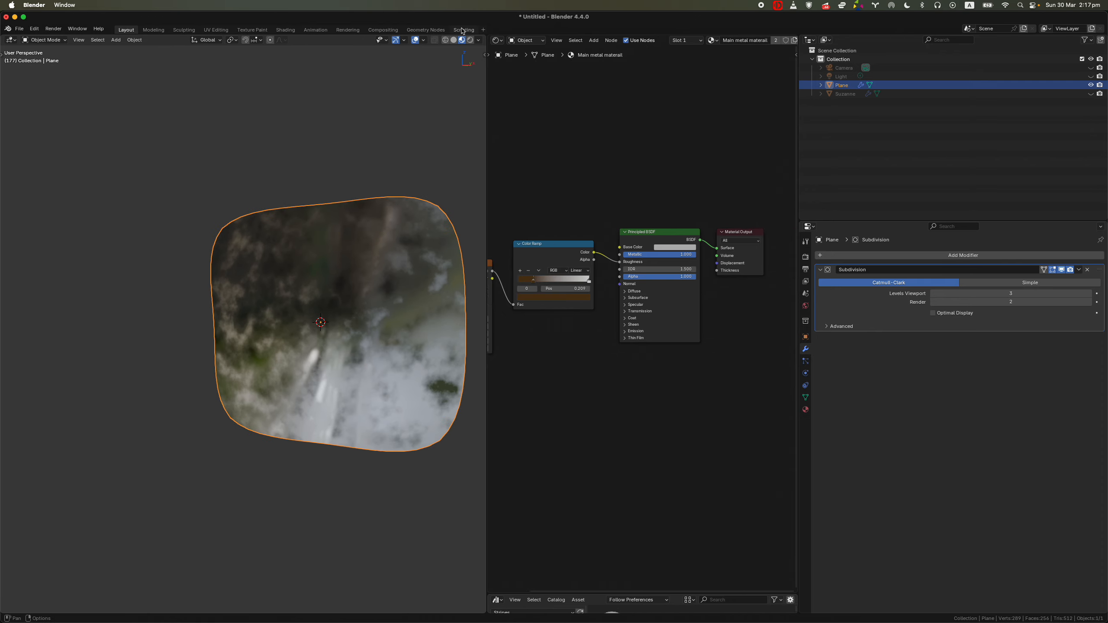
key(z)
middle_drag(317, 326, 350, 367)
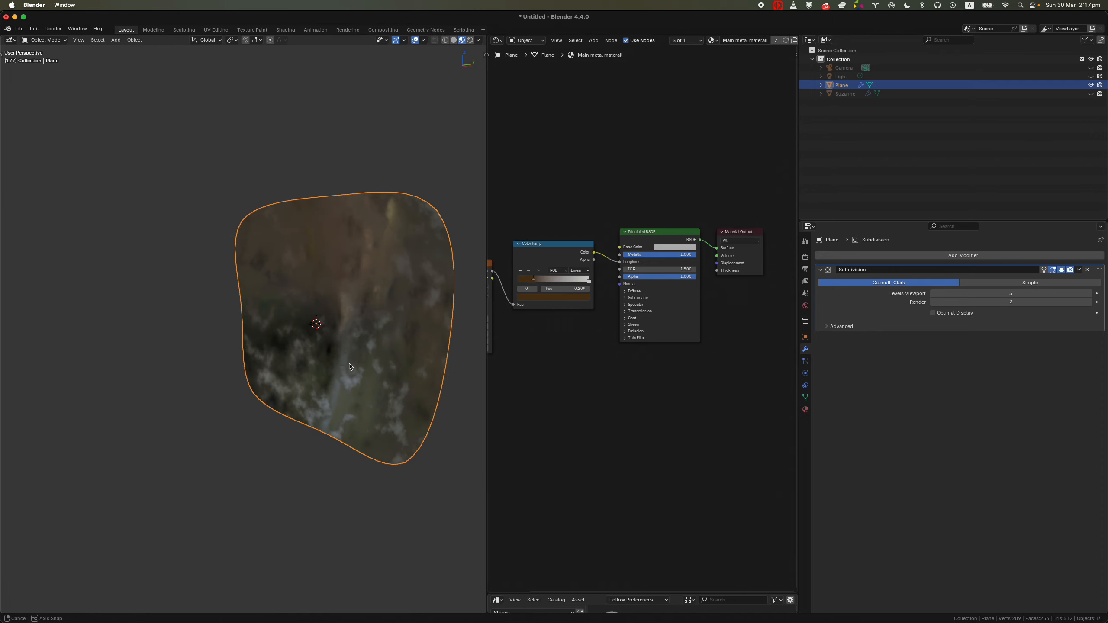
Replace the plane's metal material with the "horizontal stripes" material and check its pattern on the surface.
middle_drag(575, 310, 661, 302)
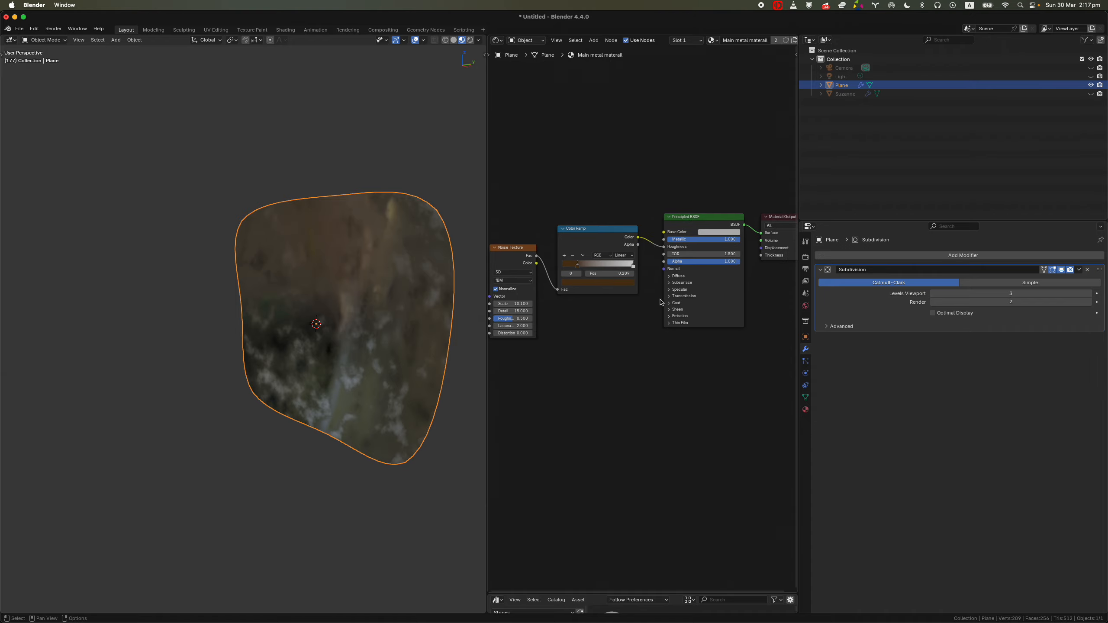
scroll(596, 319, down, 2)
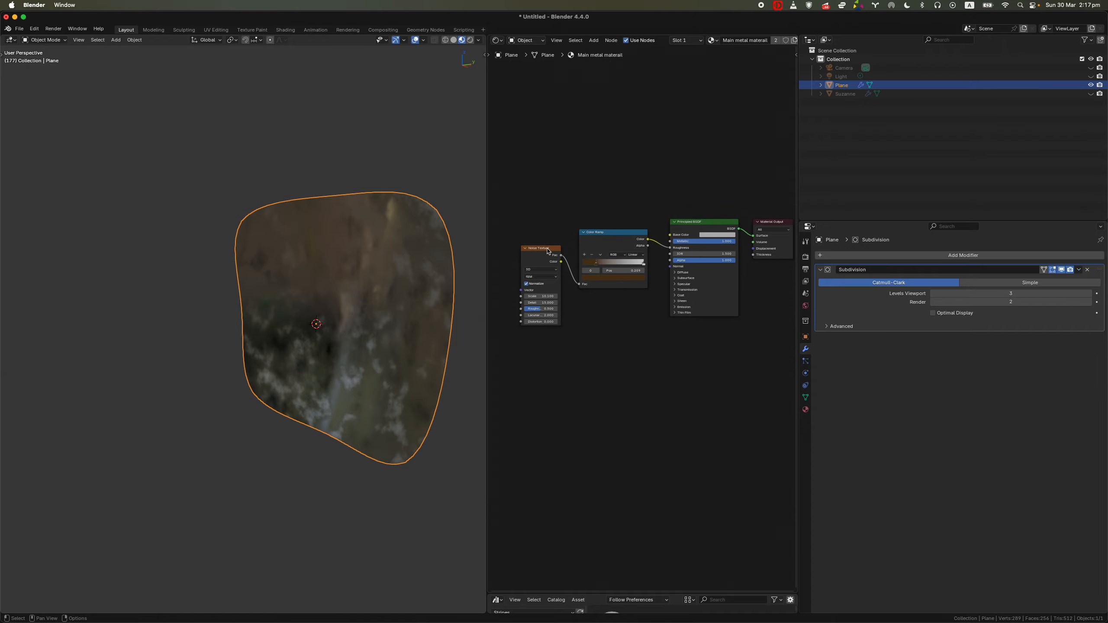
middle_drag(365, 322, 404, 328)
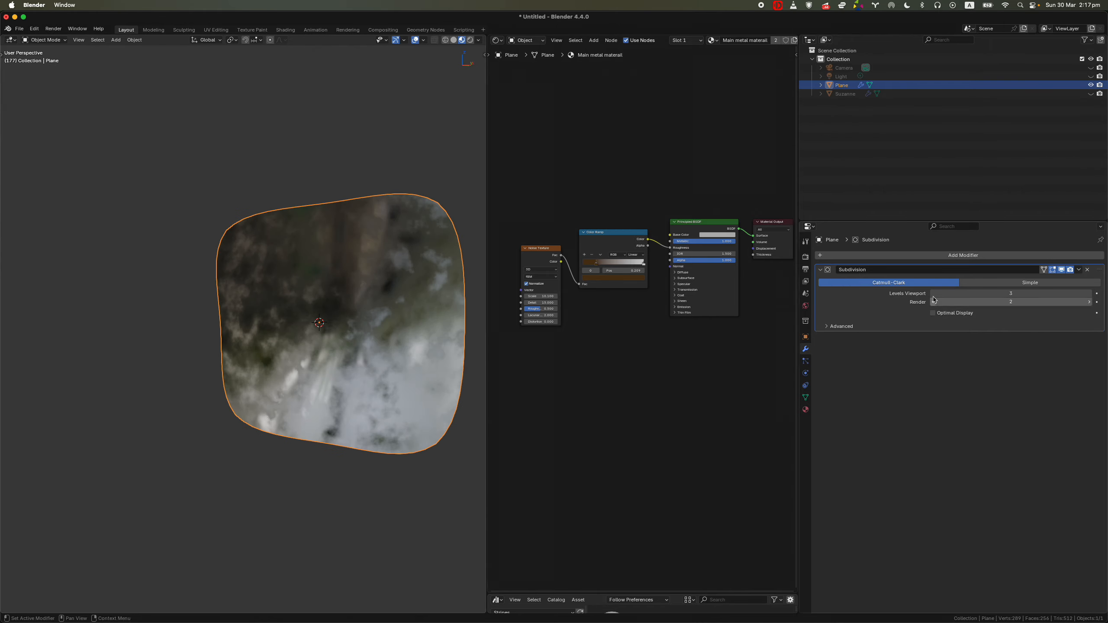
click(806, 410)
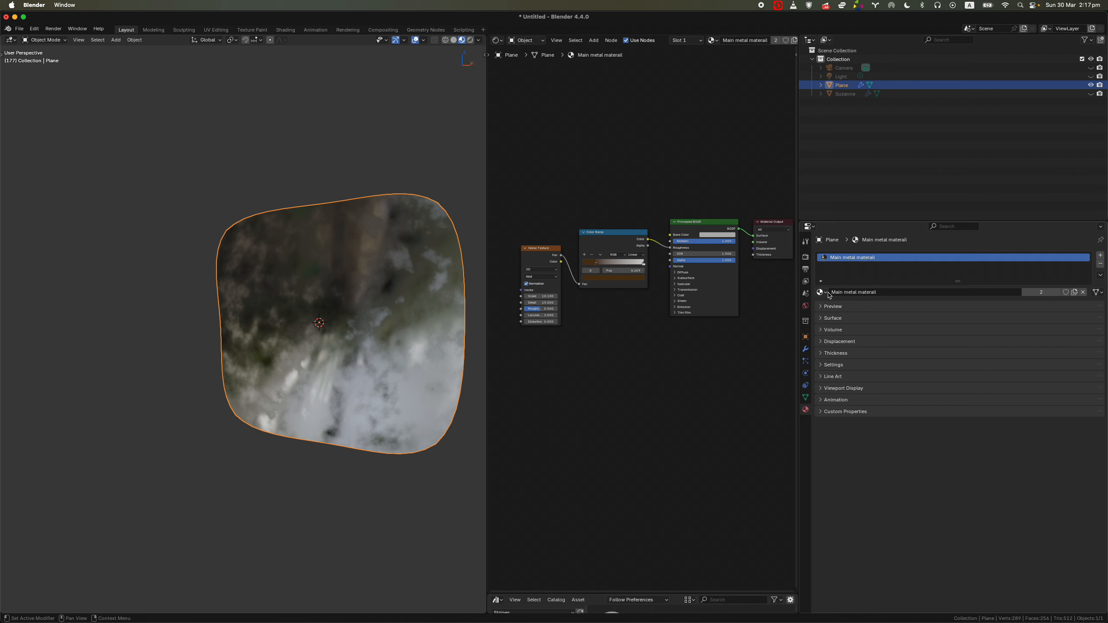
click(823, 293)
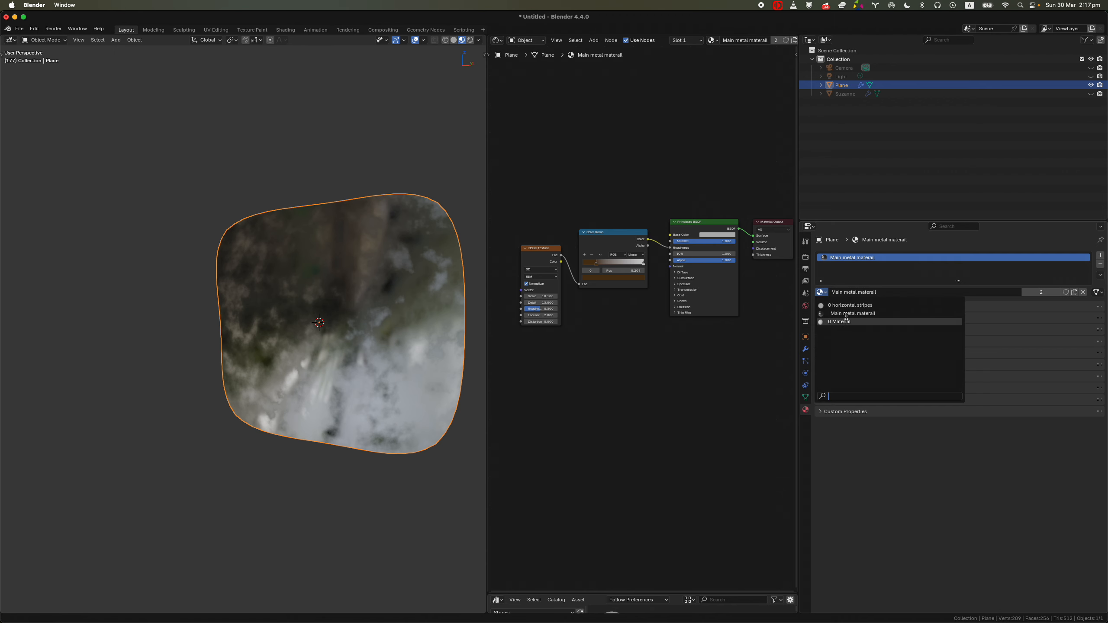
click(824, 292)
click(823, 293)
click(843, 305)
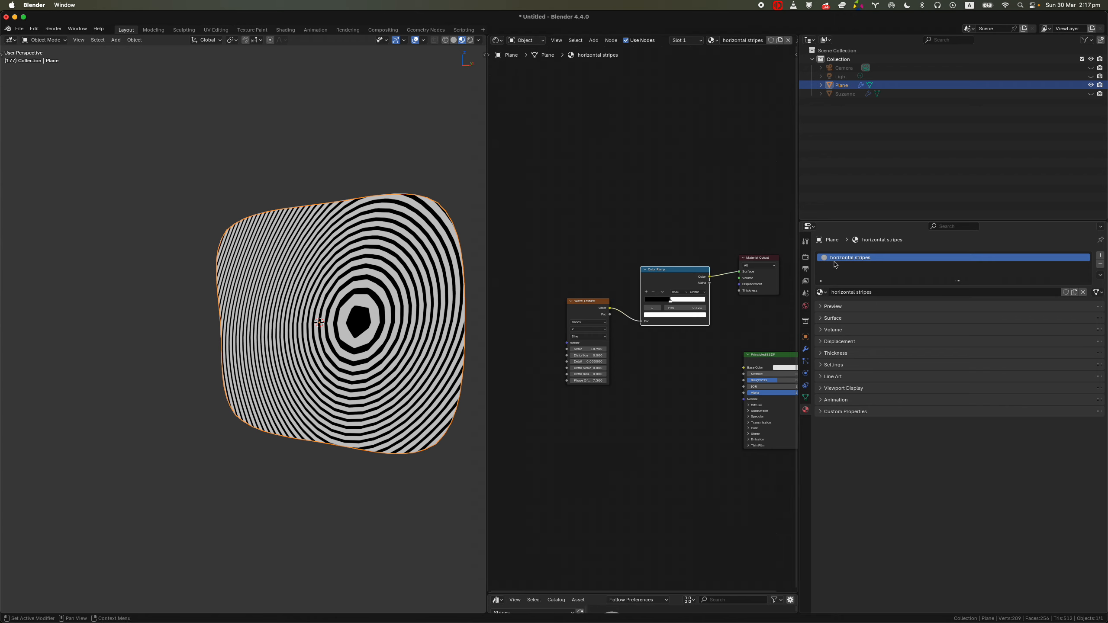
scroll(680, 334, up, 3)
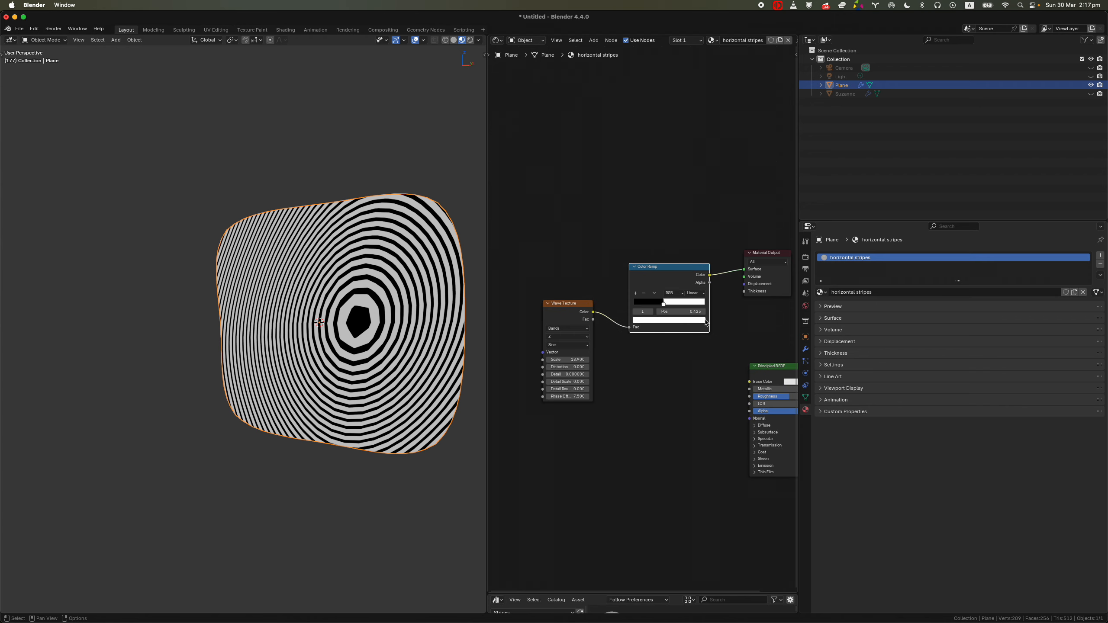
shift+middle_drag(406, 345, 397, 346)
Compare materials by assigning the main metal material to the plane and returning it to "horizontal stripes".
click(821, 292)
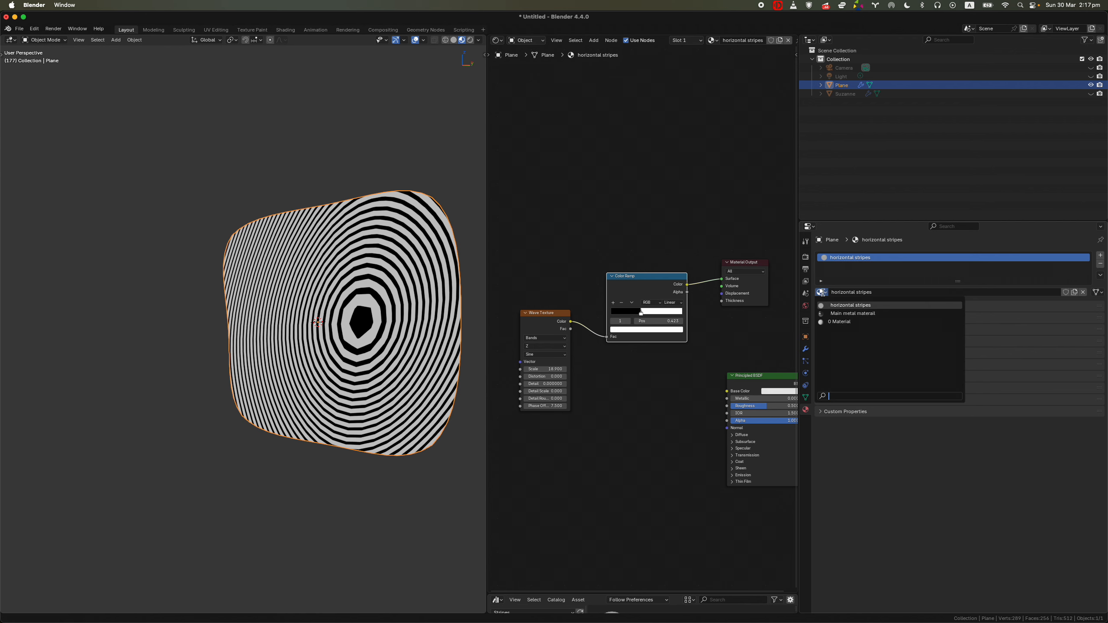
click(833, 318)
click(822, 292)
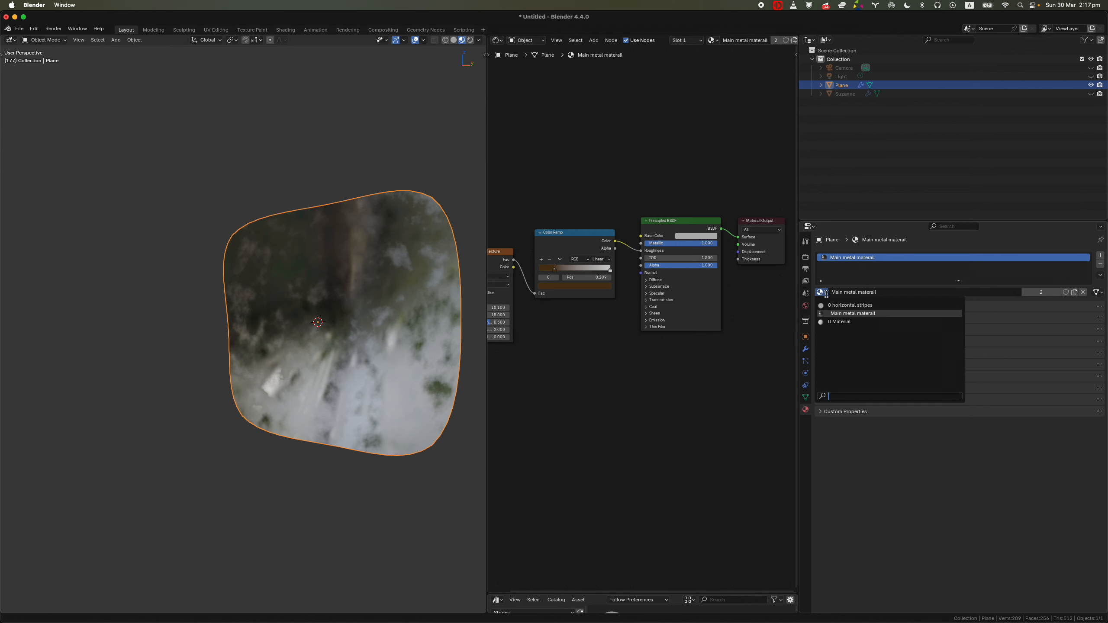
click(838, 308)
Spread out the stripes material's nodes by moving the Principled BSDF down and repositioning the Wave Texture.
scroll(663, 326, down, 3)
drag(750, 349, 741, 411)
drag(561, 289, 554, 268)
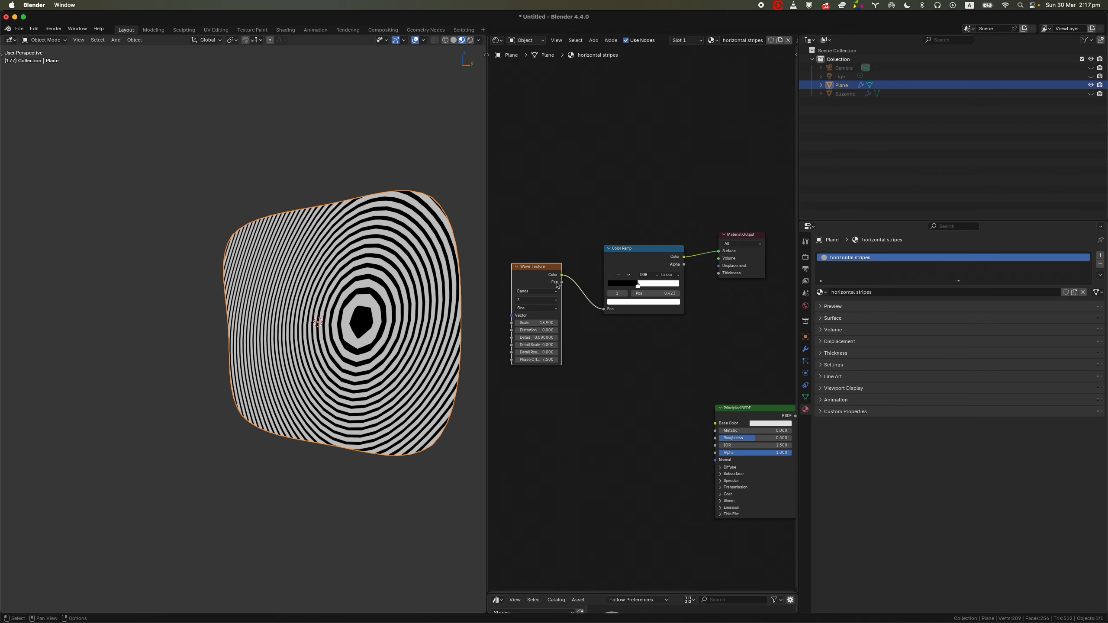
Try linking the Wave Texture's Color directly to the Material Output's Surface, bypassing the Color Ramp, and undo the link.
drag(562, 275, 719, 251)
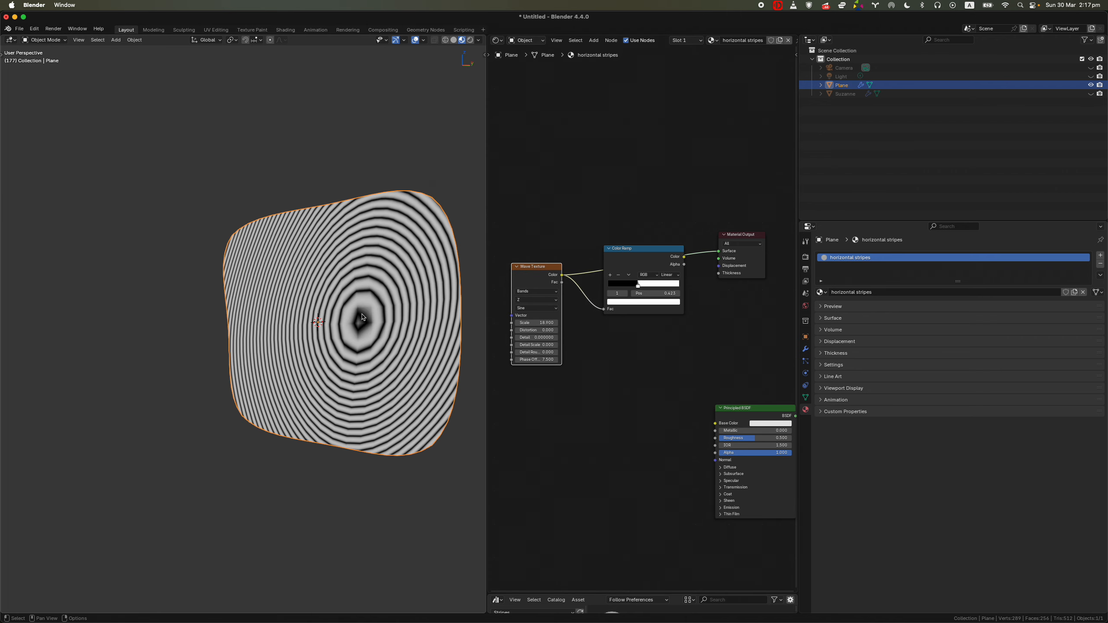
scroll(372, 369, up, 3)
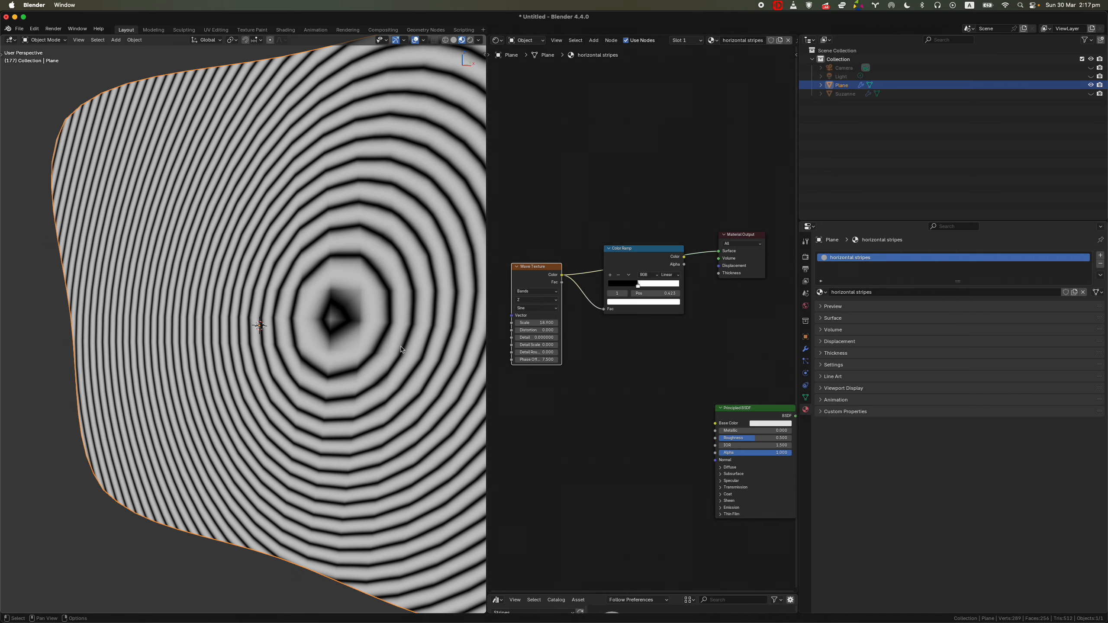
key(ctrl+z)
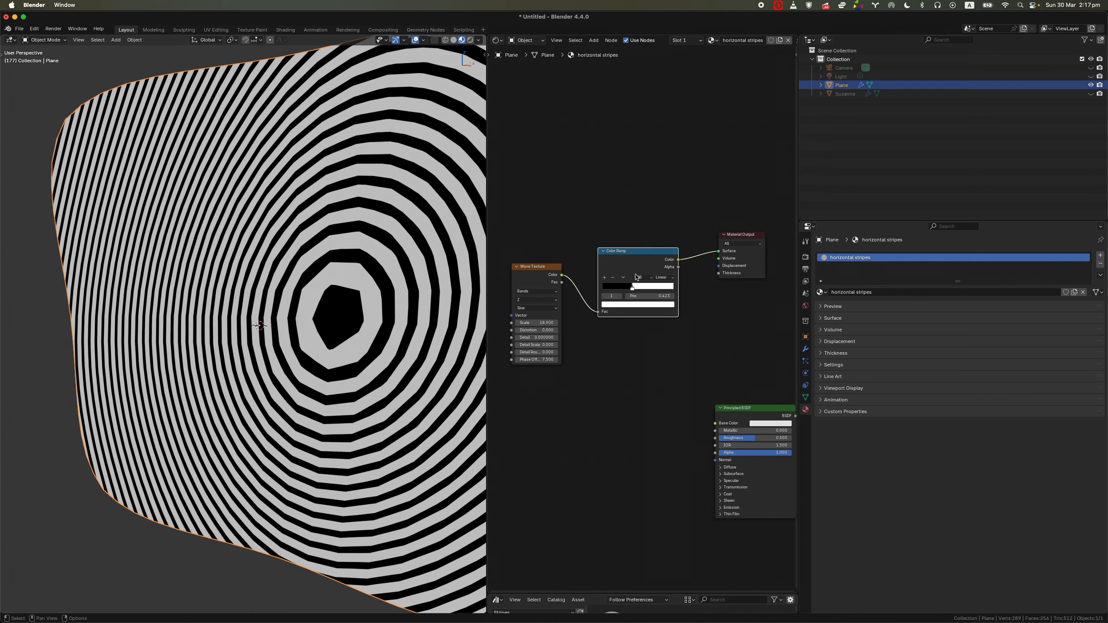
Examine the Color Ramp's stops and the Wave Texture's pattern options in the stripes material.
scroll(633, 262, up, 5)
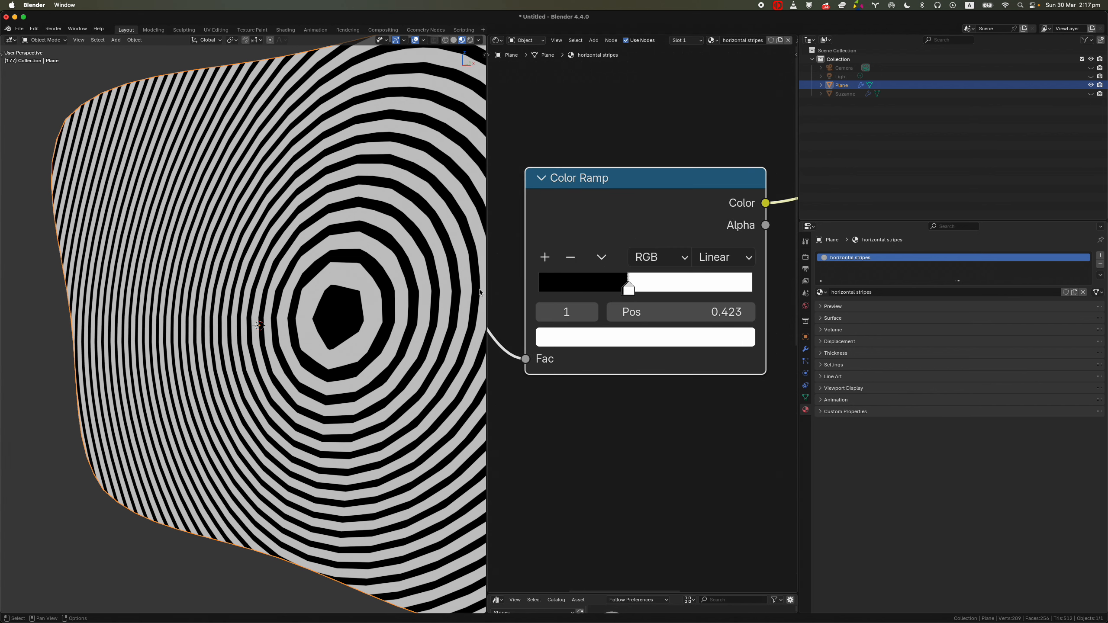
scroll(390, 316, down, 3)
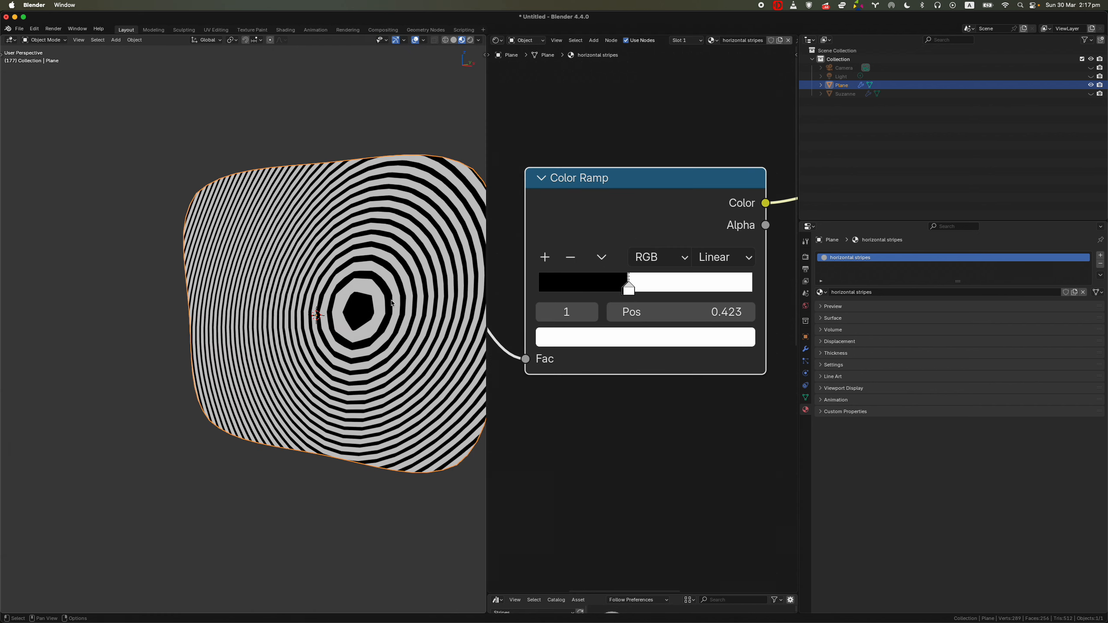
scroll(615, 296, down, 4)
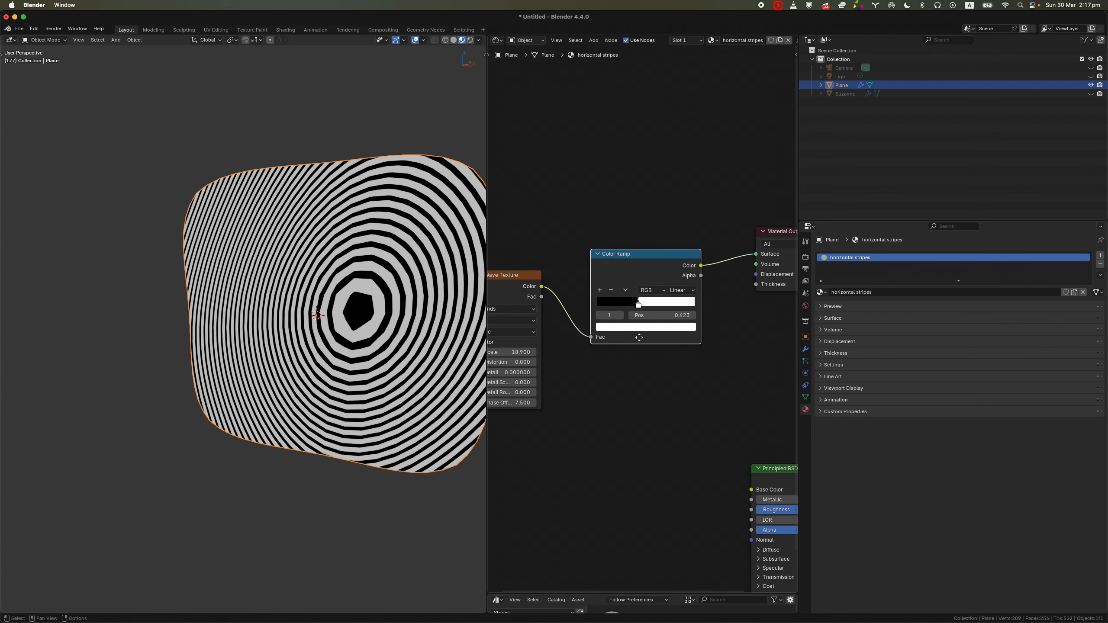
click(578, 301)
click(562, 331)
click(563, 299)
click(556, 322)
click(563, 299)
click(562, 342)
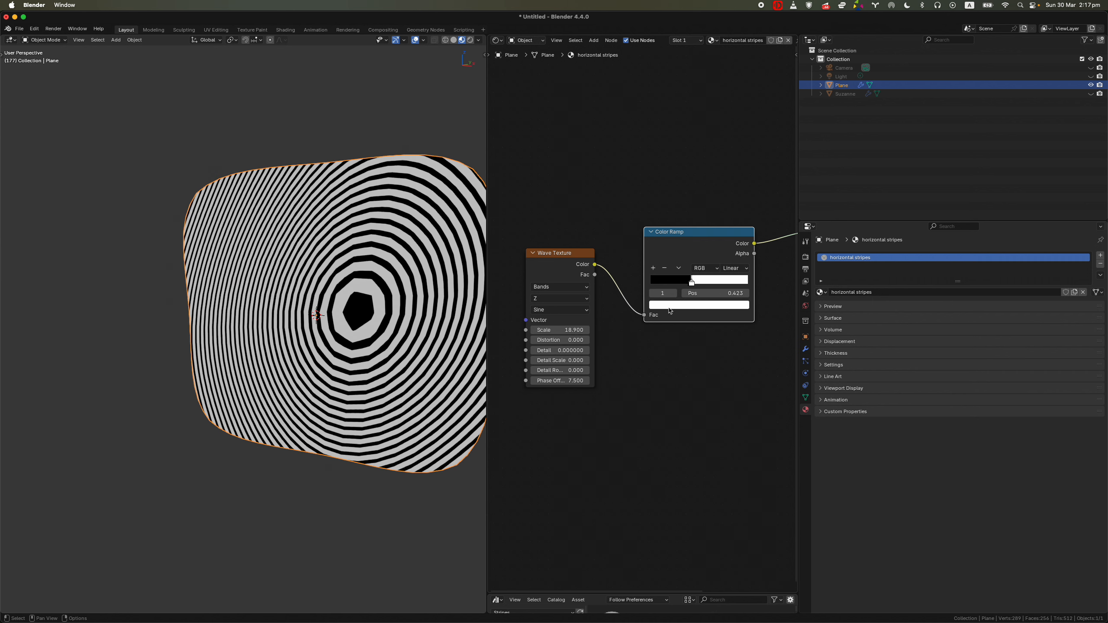
Arrange the Principled BSDF, Color Ramp and Material Output nodes so the unlinked shader sits below the ramp's link to the output.
middle_drag(722, 303, 587, 311)
mouse_move(657, 290)
middle_down()
mouse_move(698, 292)
mouse_move(683, 317)
mouse_move(651, 284)
middle_up()
drag(694, 416, 618, 362)
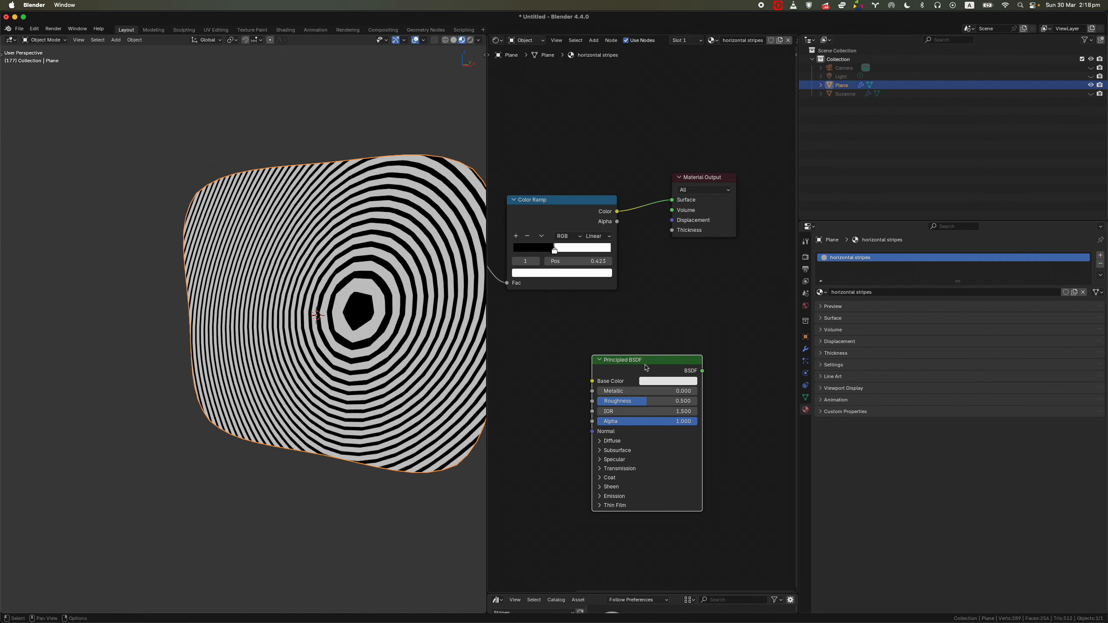
mouse_move(649, 367)
mouse_down()
mouse_move(665, 365)
mouse_move(654, 357)
mouse_up()
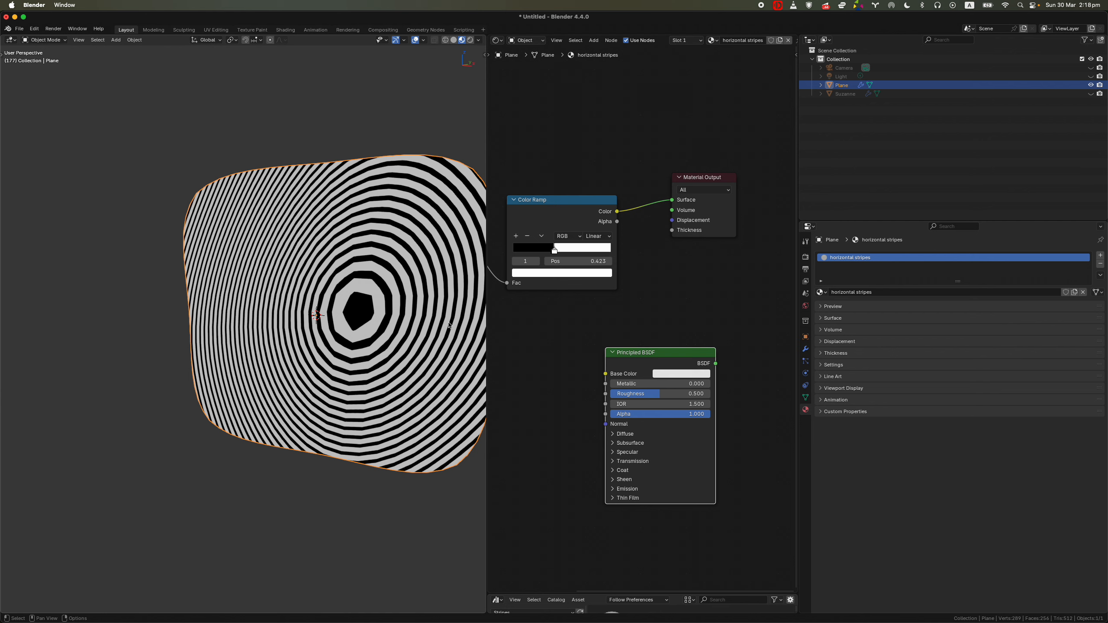
drag(591, 204, 604, 208)
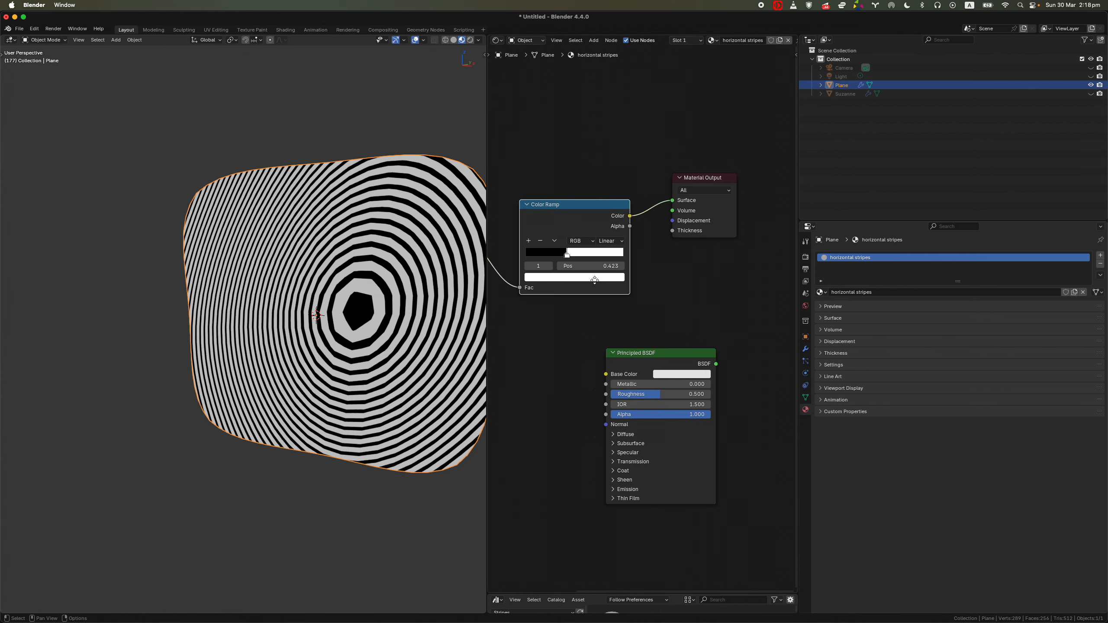
middle_drag(594, 282, 608, 312)
click(712, 208)
drag(713, 209, 709, 223)
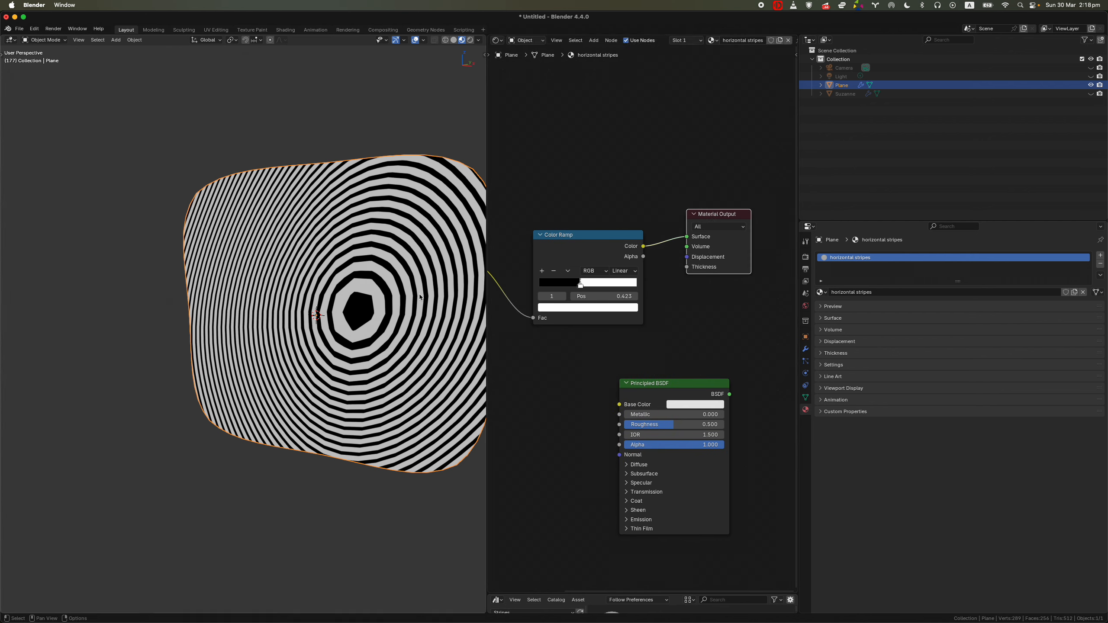
shift+middle_drag(405, 318, 346, 303)
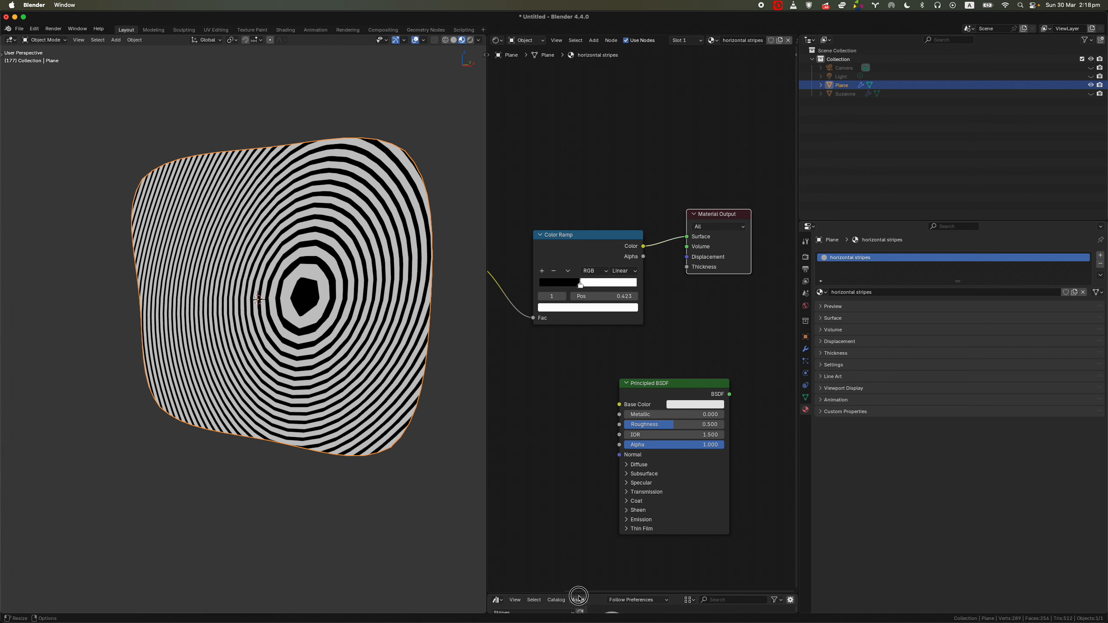
Enlarge the asset browser, view the Stripes library's Striped Textures catalog holding the horizontal stripes material, and collapse the browser again.
click(579, 599)
click(595, 602)
drag(596, 594, 595, 437)
click(527, 451)
click(515, 518)
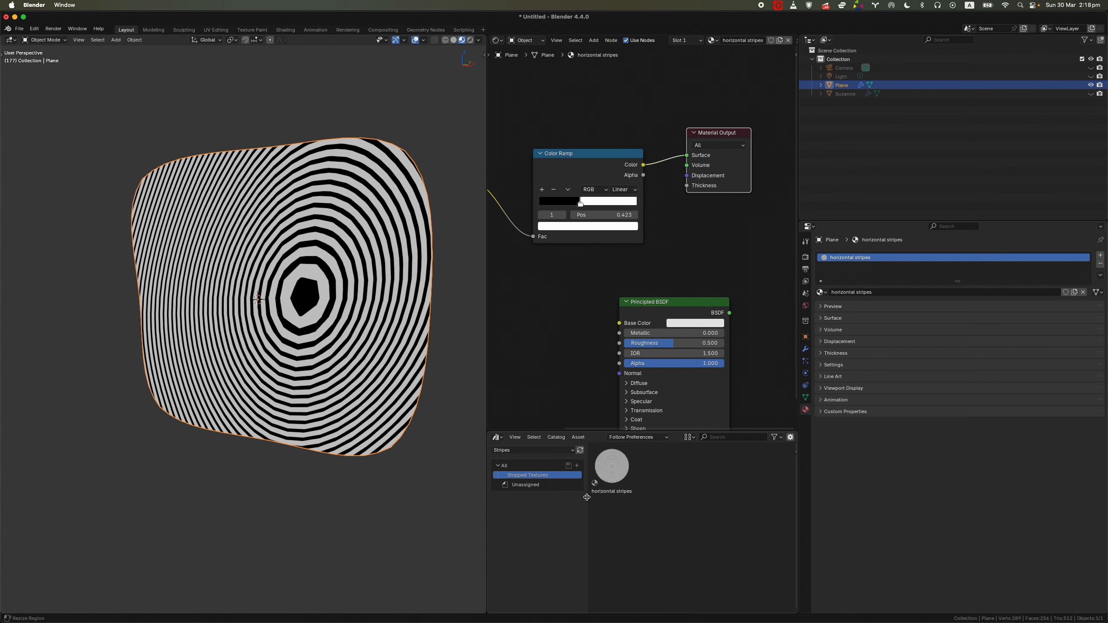
drag(607, 431, 619, 605)
Raise the plane's Subdivision modifier to 6 viewport levels to smooth the faceted stripes.
shift+middle_drag(321, 305, 377, 330)
middle_drag(376, 330, 377, 307)
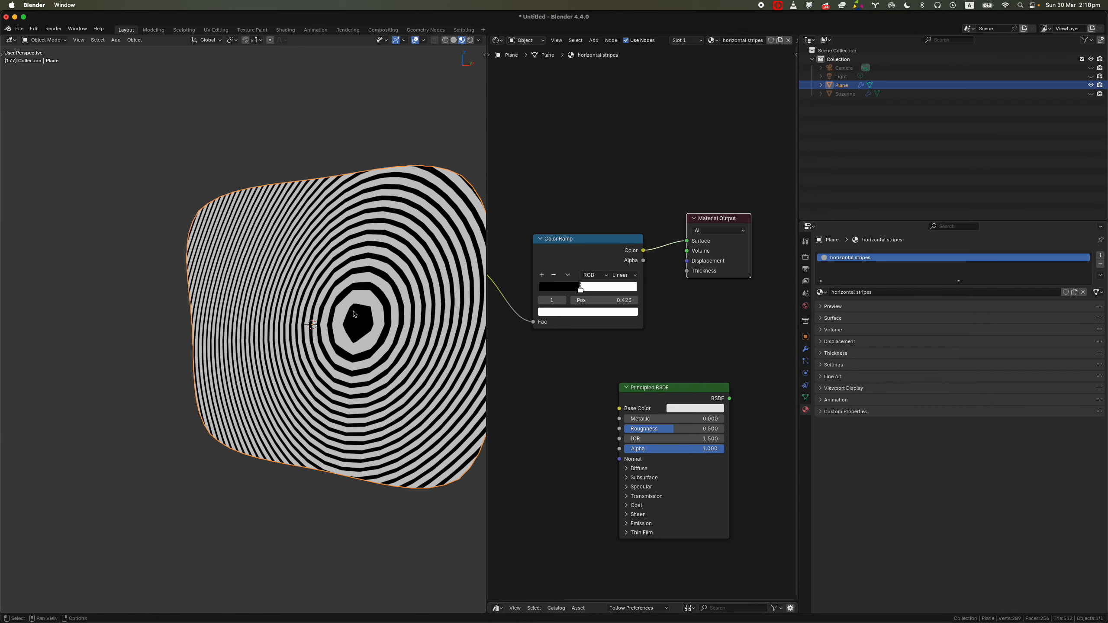
scroll(354, 313, up, 3)
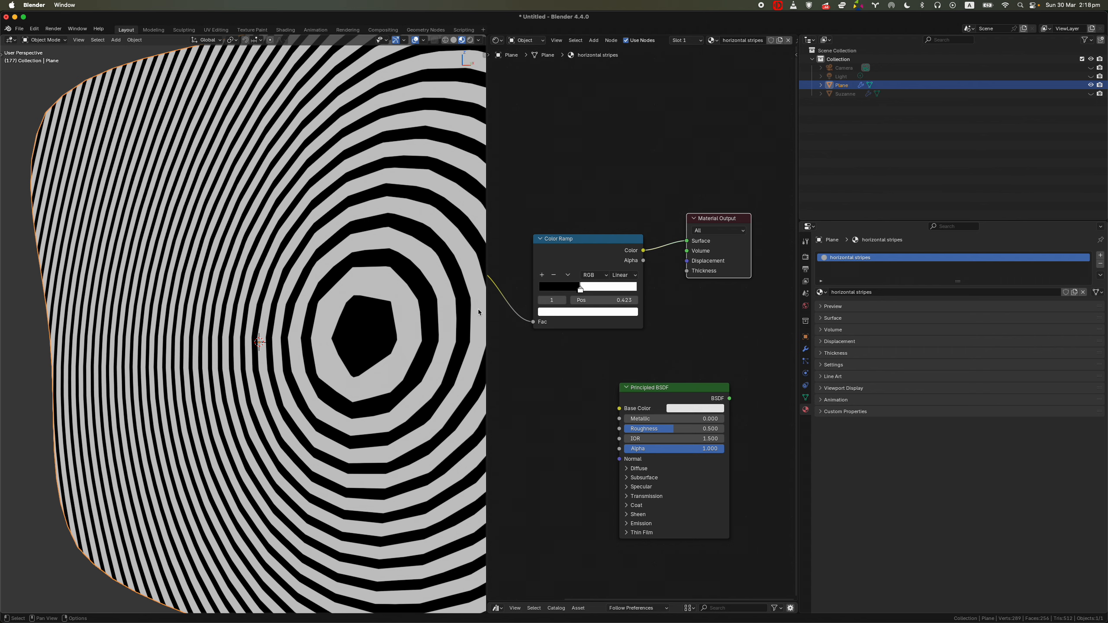
click(806, 349)
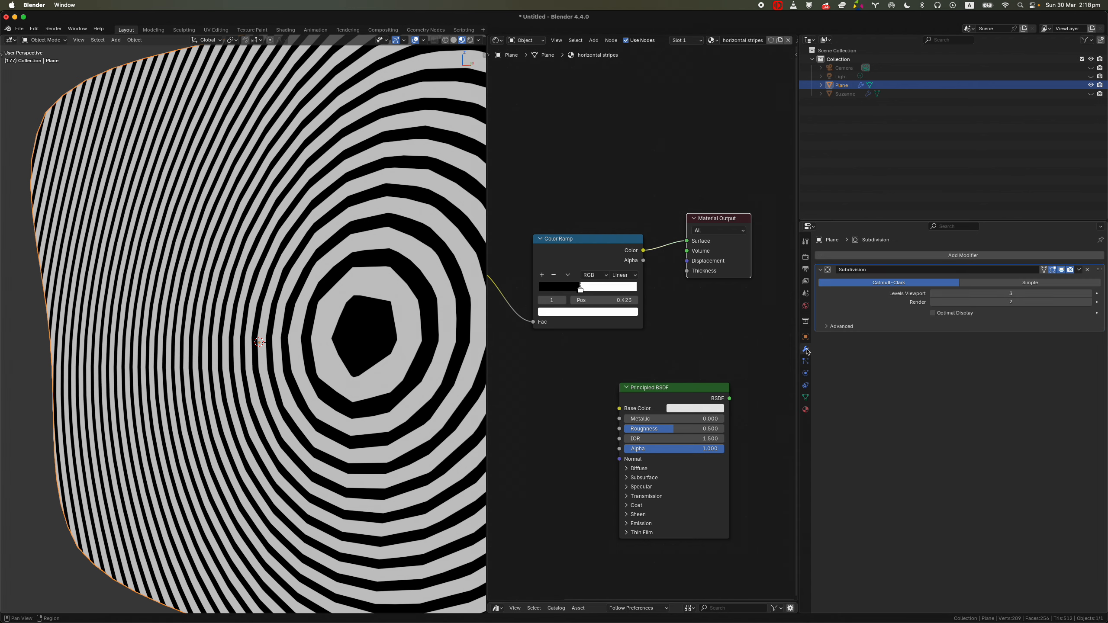
scroll(314, 331, down, 6)
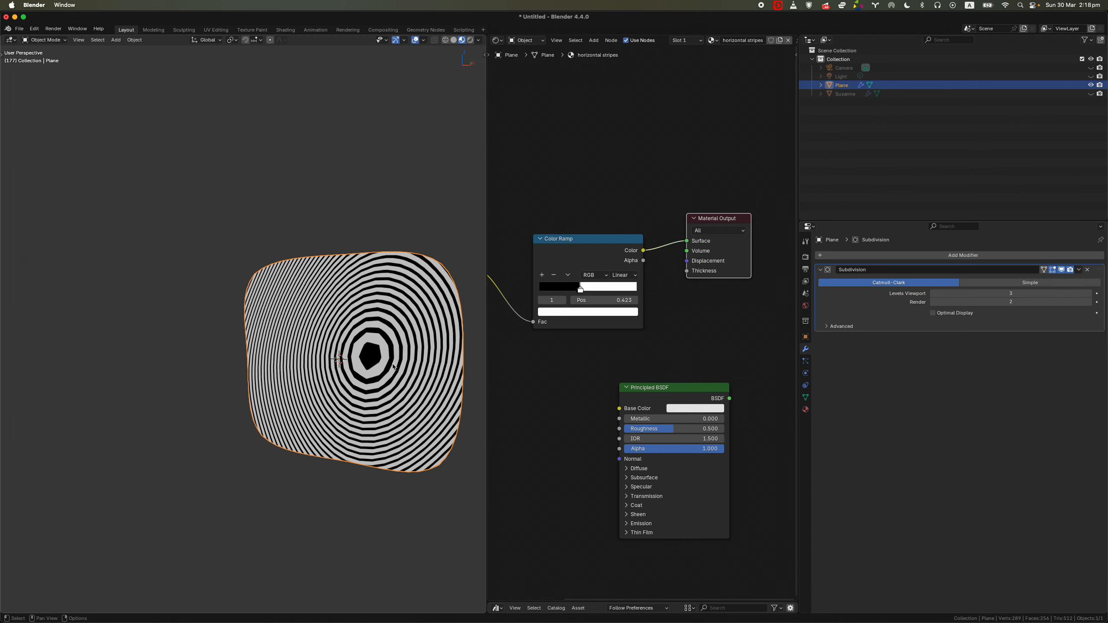
scroll(315, 330, up, 5)
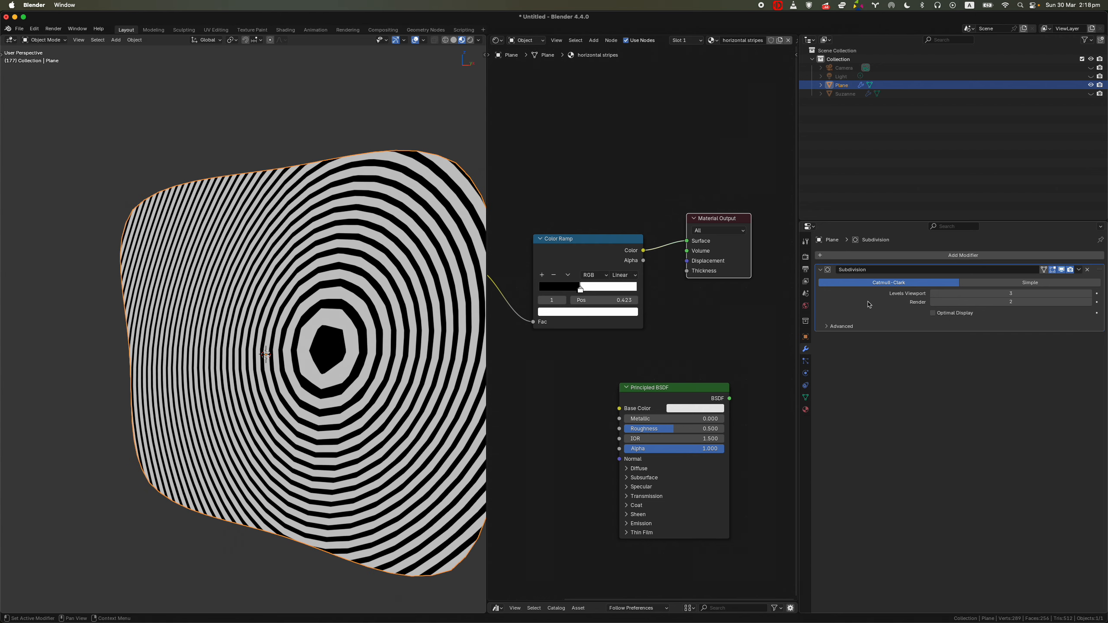
click(1090, 294)
click(1089, 294)
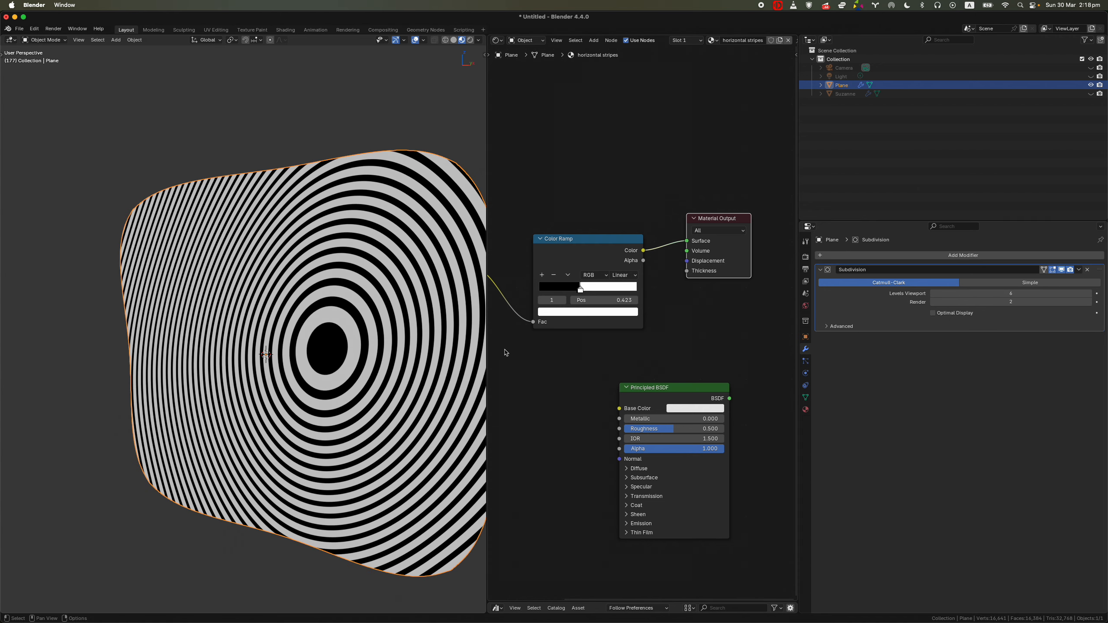
Set the Wave Texture's bands direction to Y in the horizontal stripes material.
scroll(344, 368, up, 5)
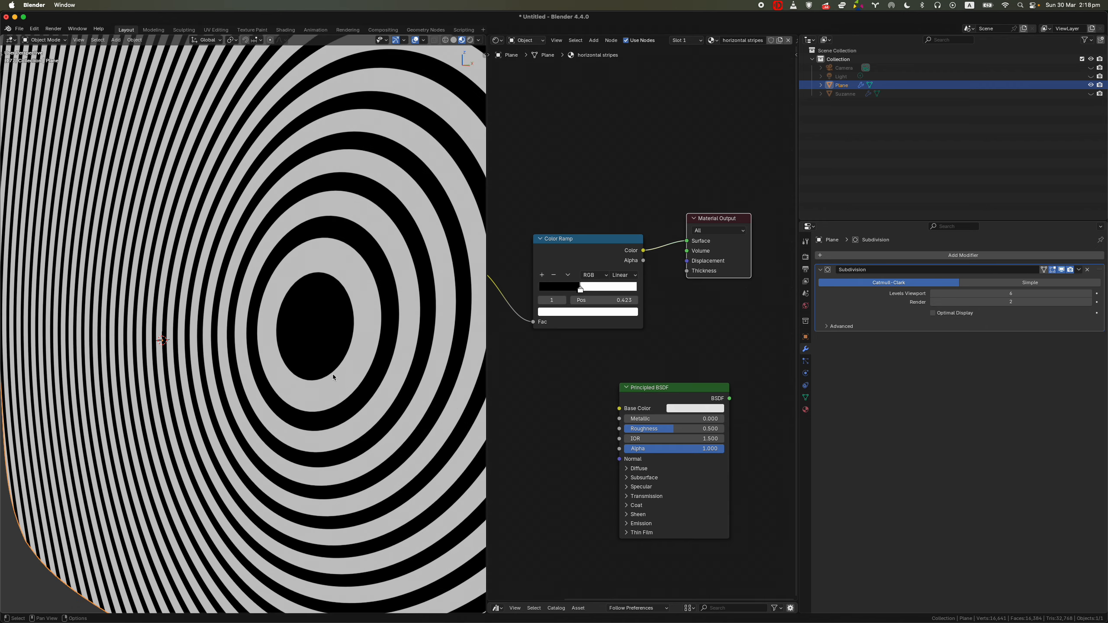
shift+middle_drag(310, 384, 406, 335)
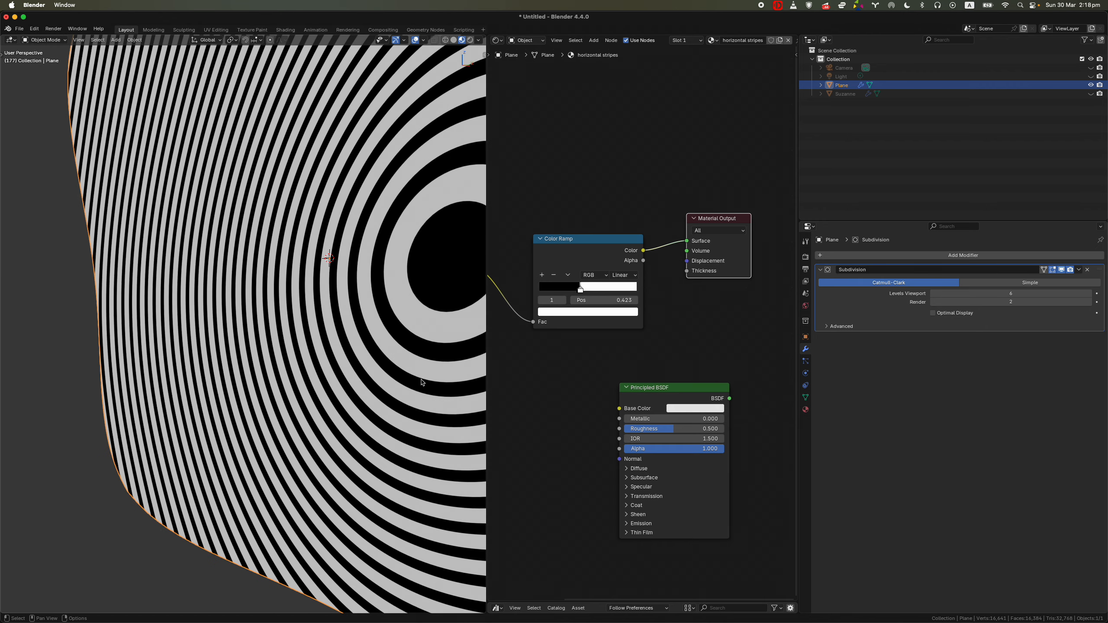
middle_drag(564, 338, 750, 315)
click(621, 266)
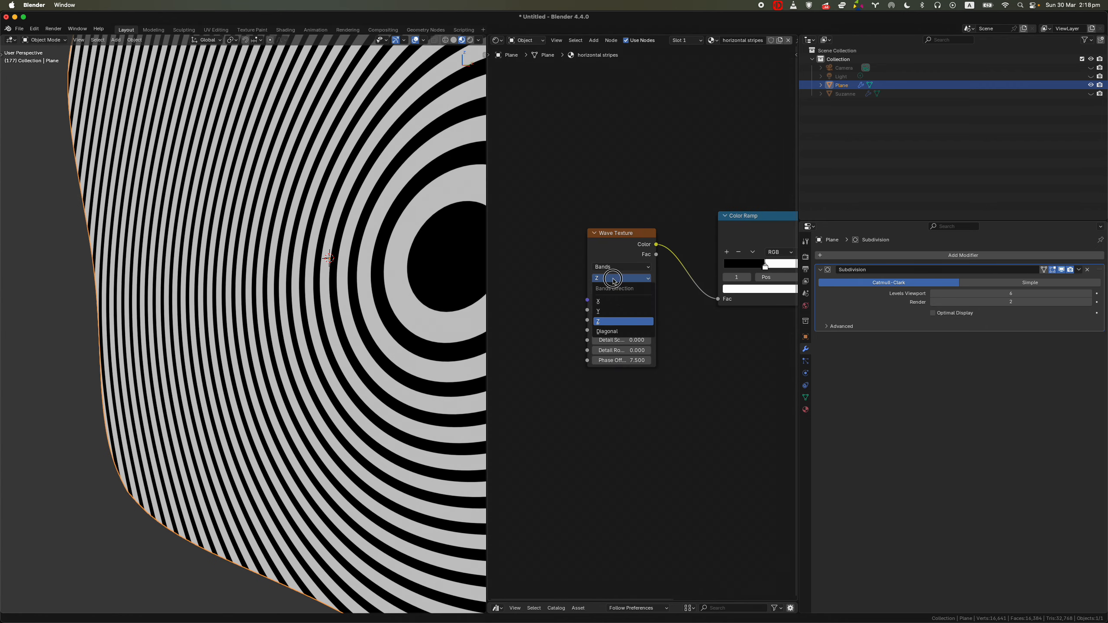
click(616, 297)
Examine the stripe flow and edge sharpness across the curved plane up close and from several angles, and check the viewport shading options.
scroll(255, 453, up, 6)
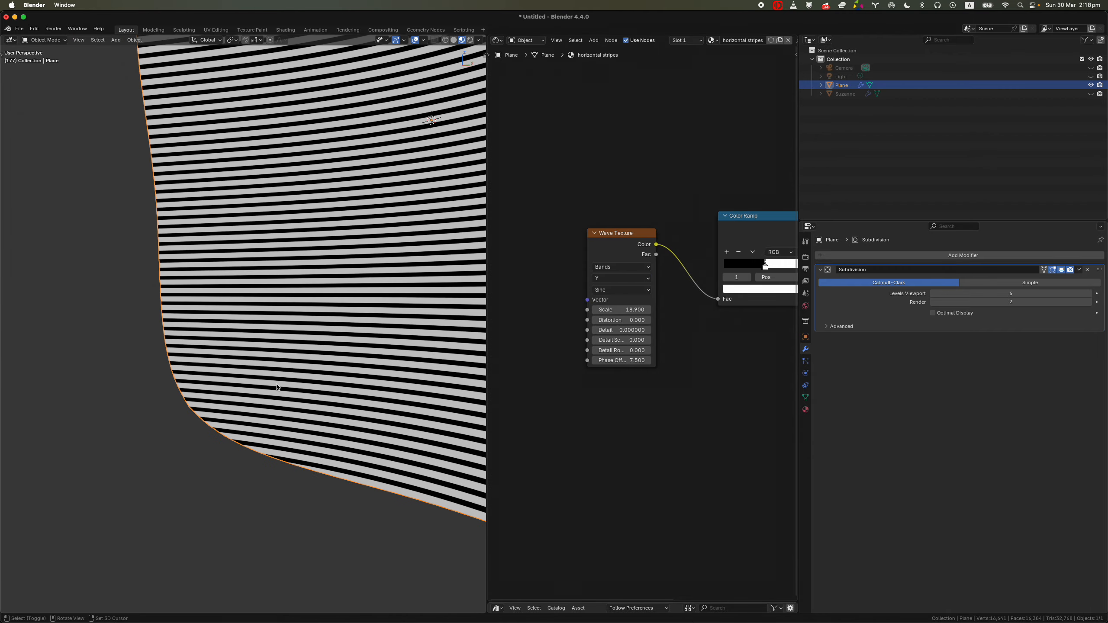
scroll(275, 397, up, 8)
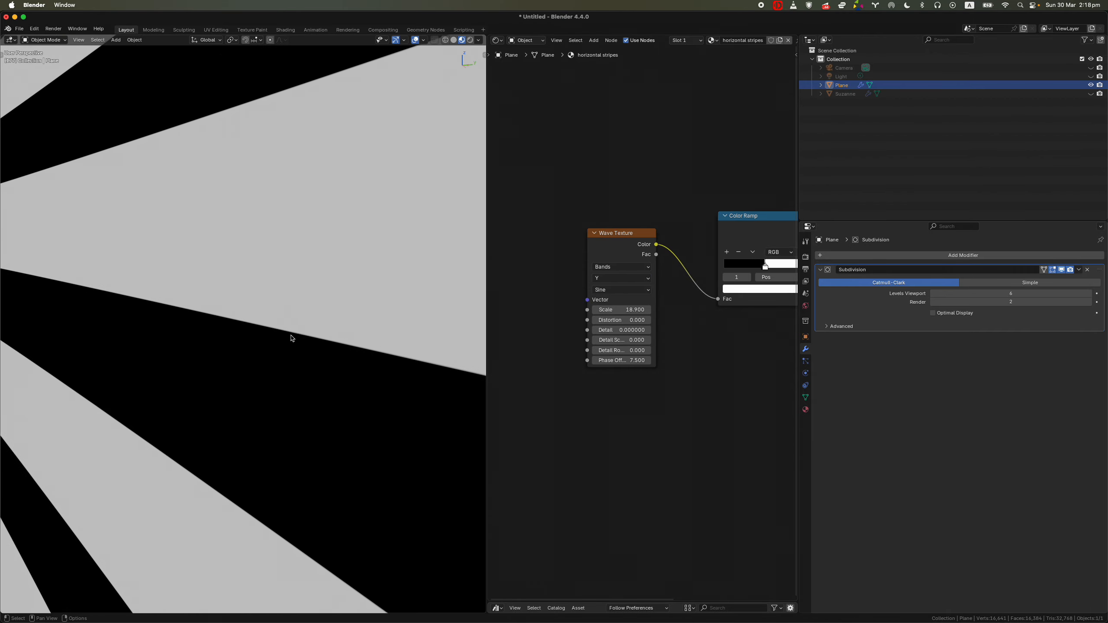
scroll(284, 420, down, 10)
scroll(389, 426, down, 2)
middle_drag(389, 426, 250, 321)
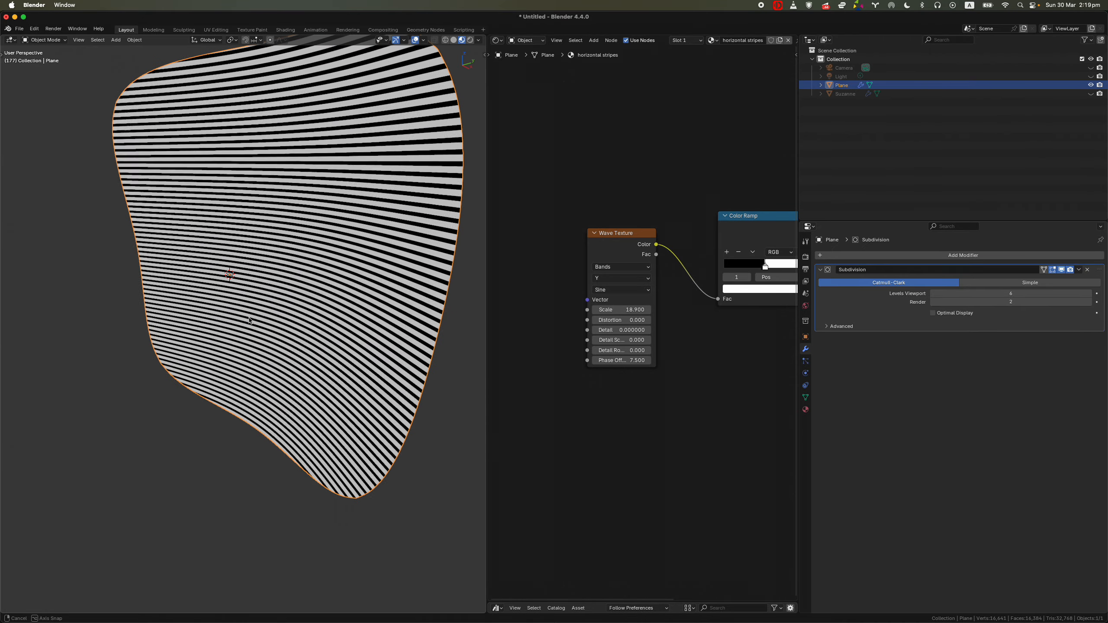
click(478, 40)
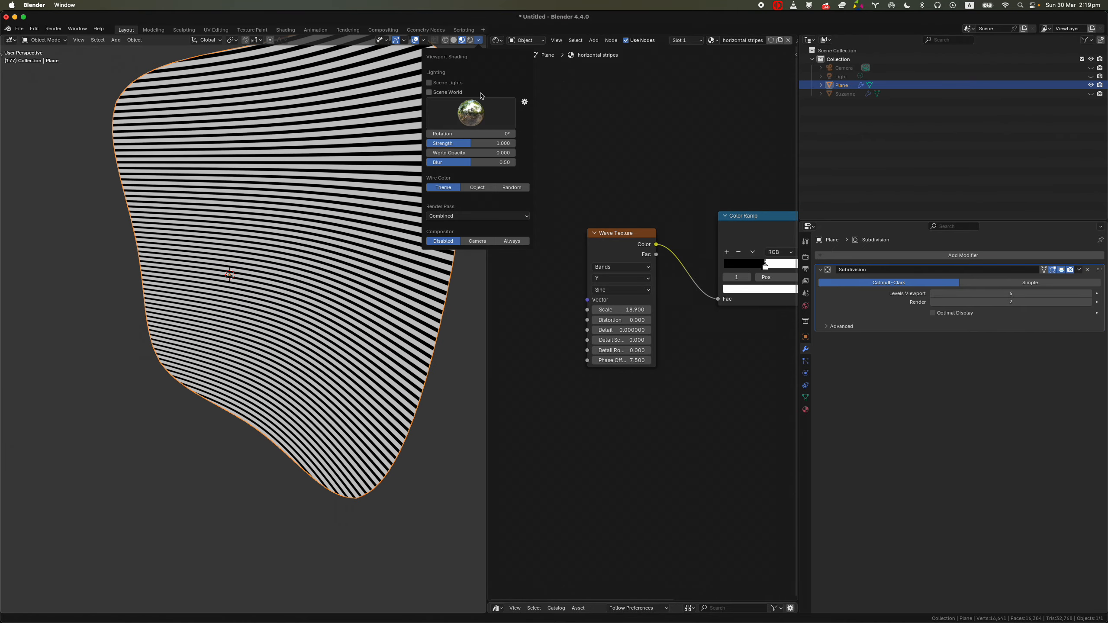
middle_drag(351, 268, 398, 304)
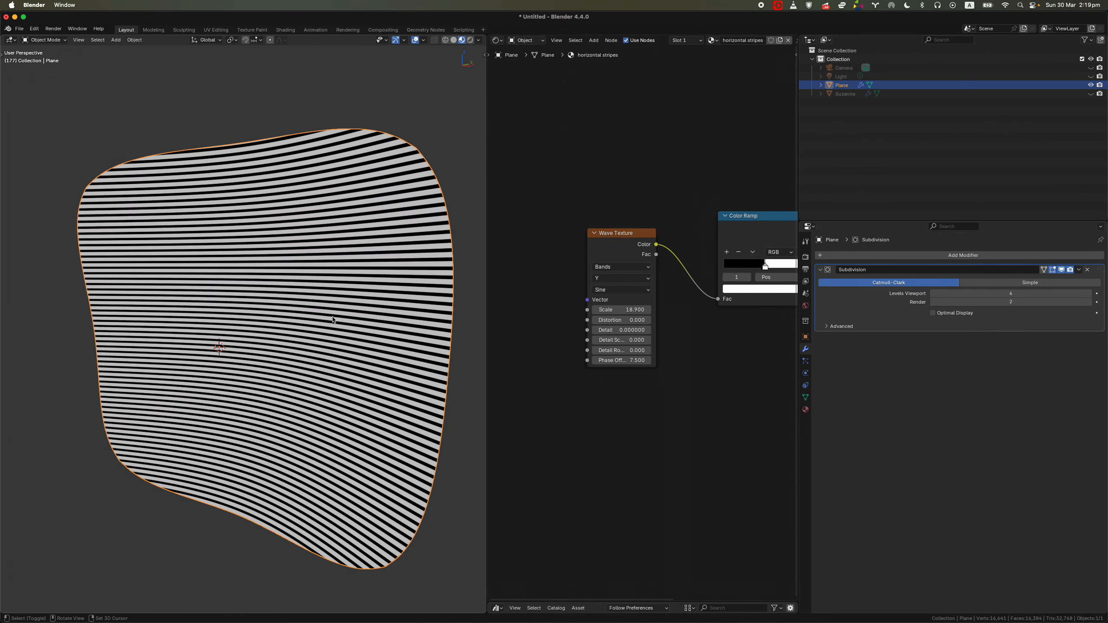